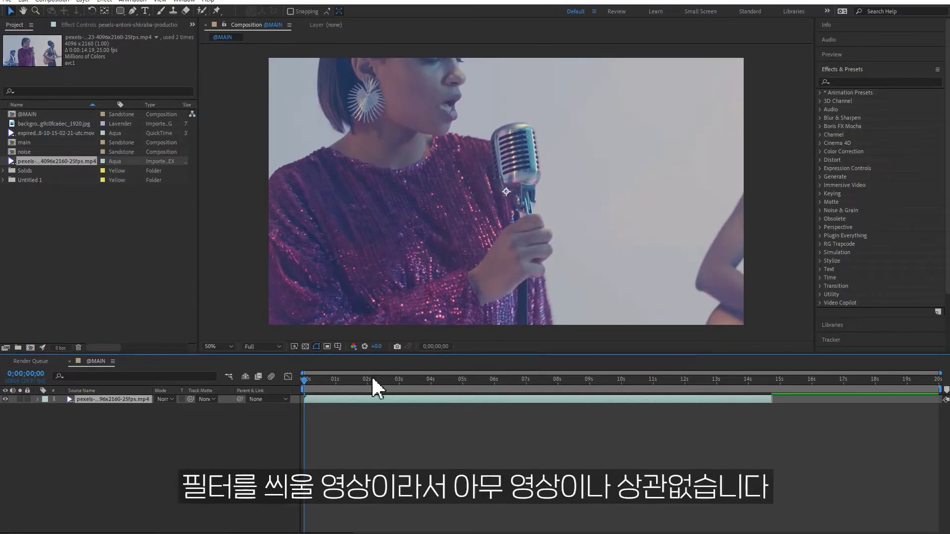
key("s")
mouse_move(173, 408)
left_mouse_down()
mouse_move(149, 407)
mouse_move(163, 408)
left_mouse_up()
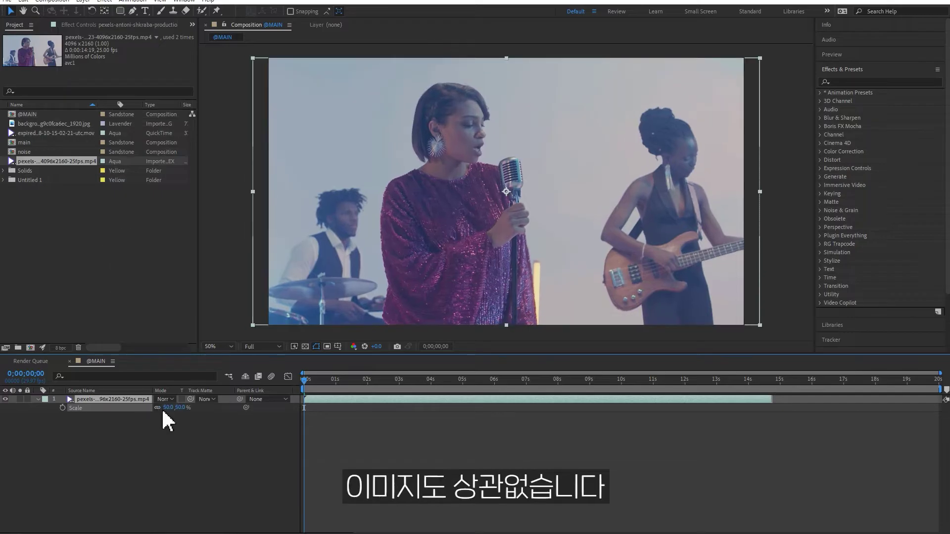
left_click(233, 468)
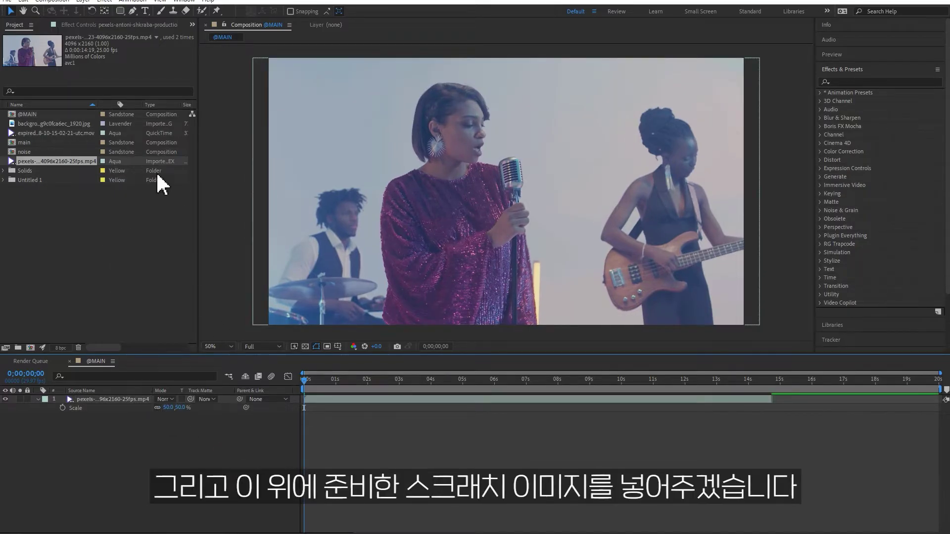
- Place the scratched background image above the footage and pre-compose it, moving all attributes into the new composition
left_click_drag(42, 126, 133, 401)
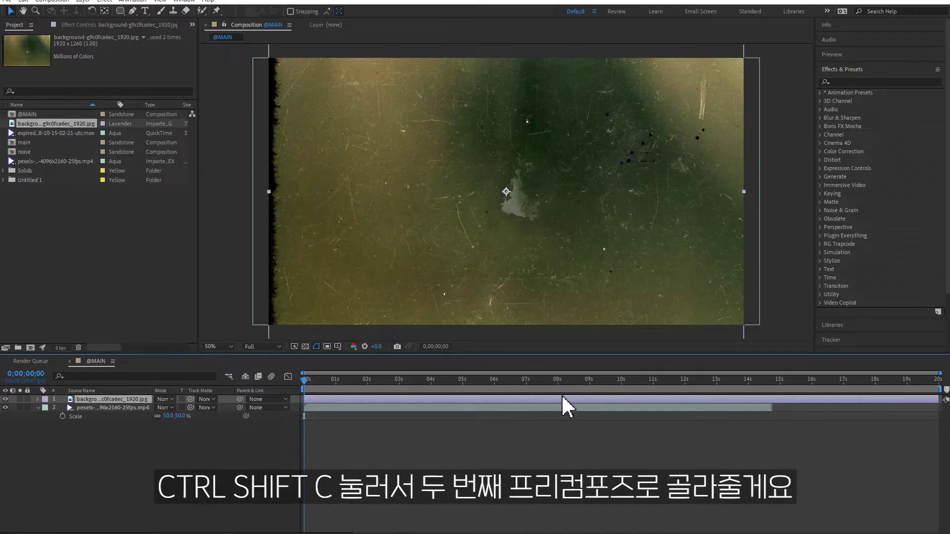
key("ctrl+shift+c")
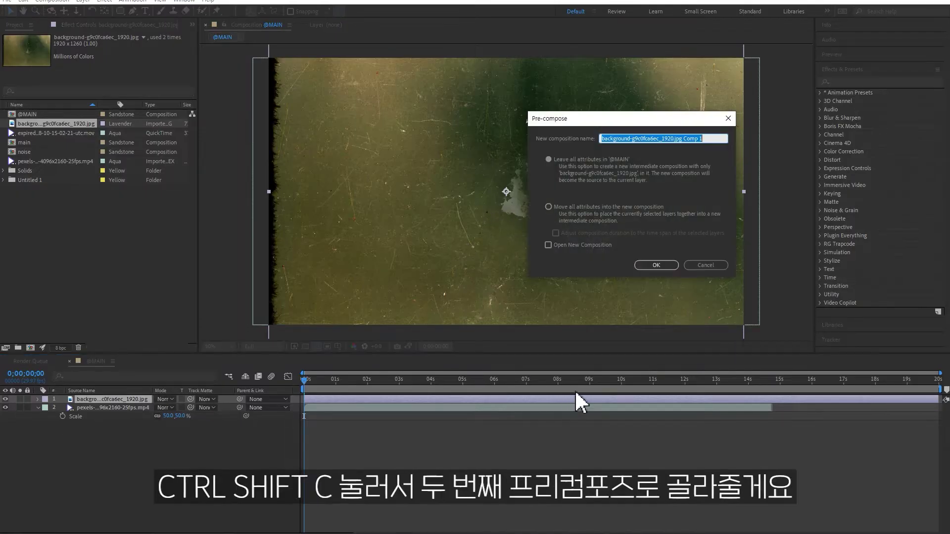
left_click(586, 208)
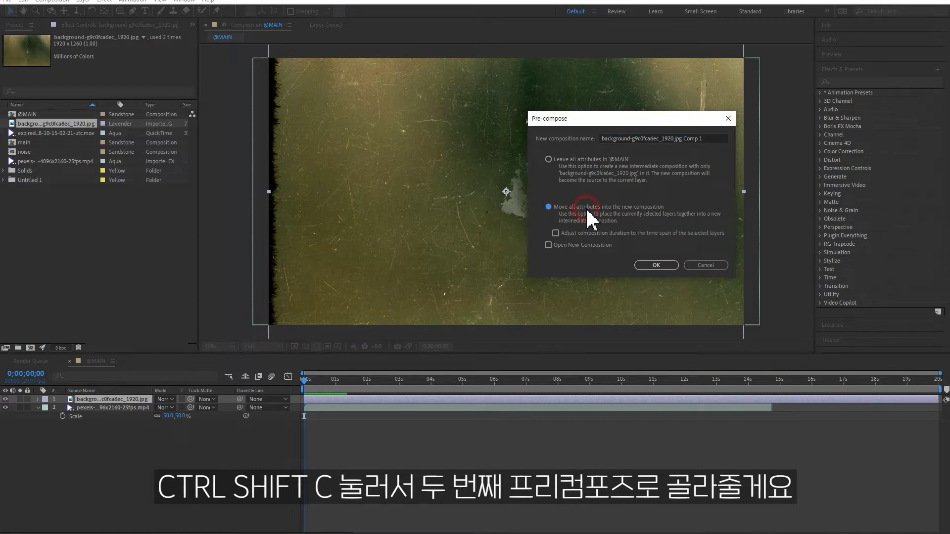
left_click(653, 265)
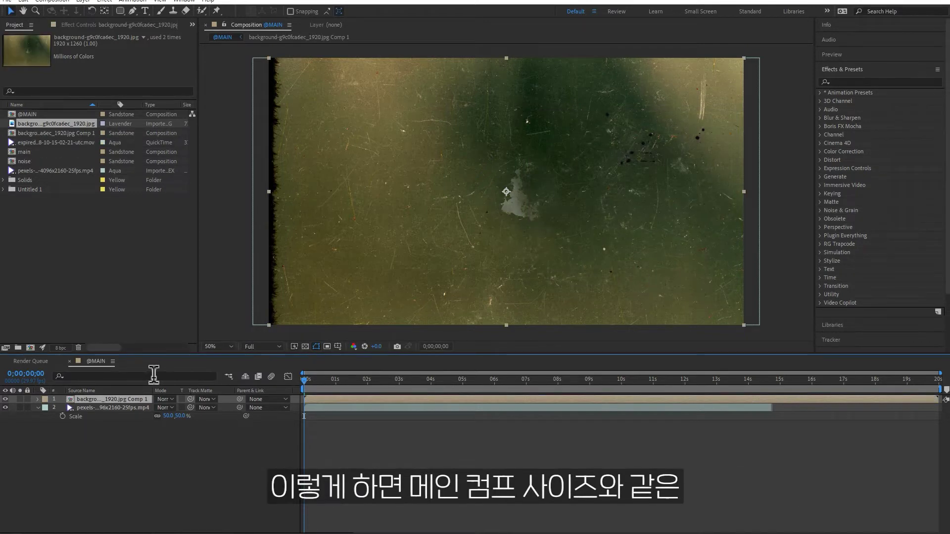
- Open the scratch pre-composition and apply the Levels effect to its background image layer
double_click(136, 399)
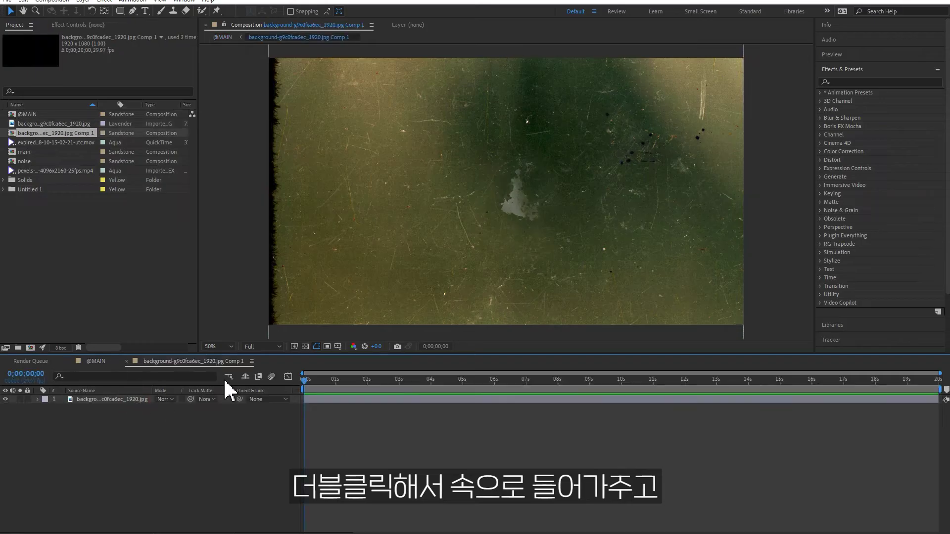
left_click(514, 238)
left_click(854, 81)
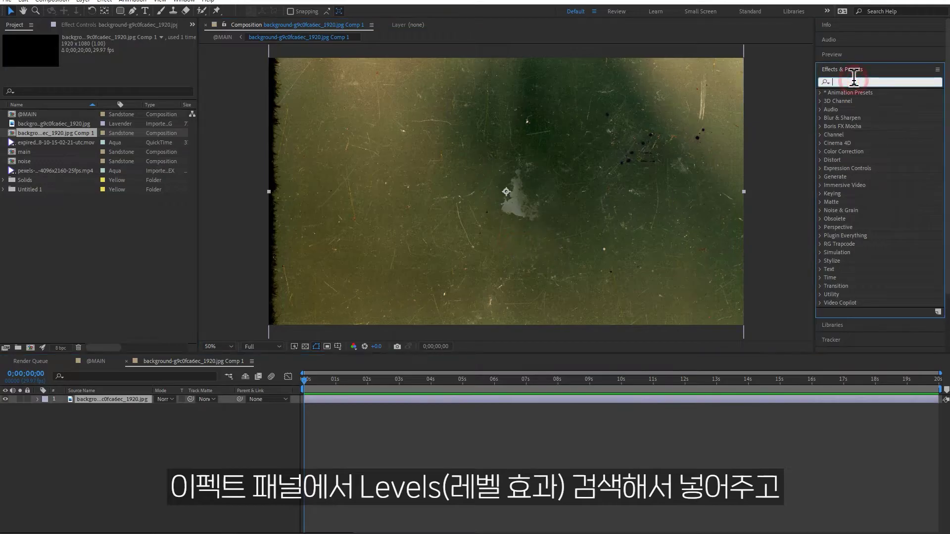
type("level")
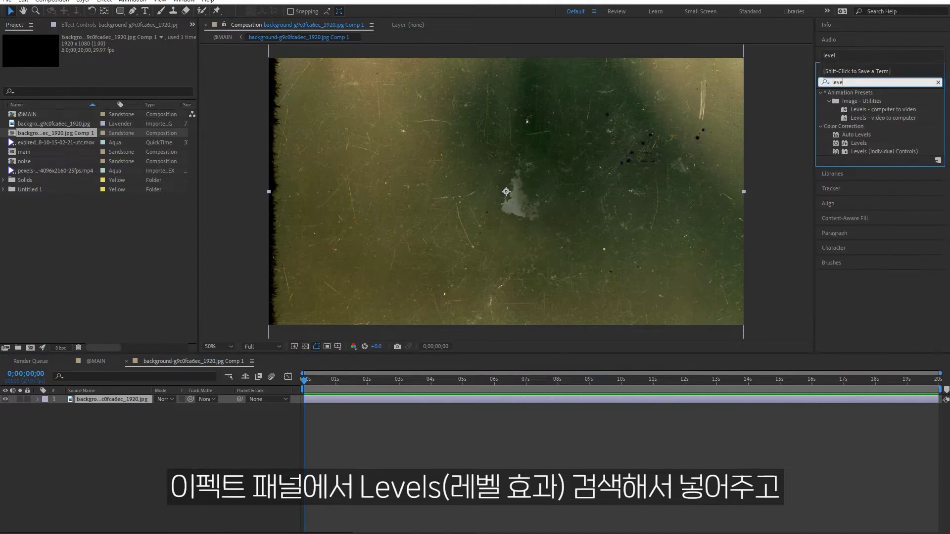
double_click(861, 143)
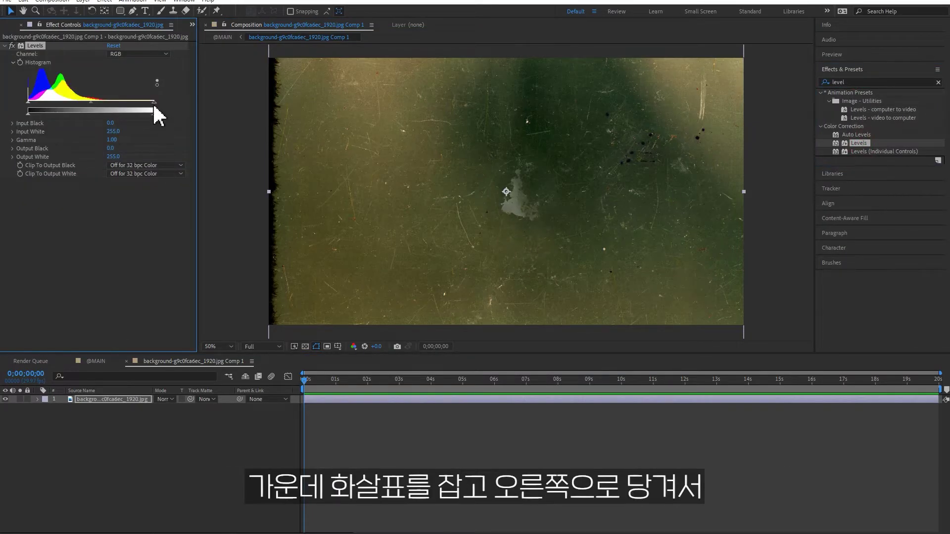
- Raise the contrast of the scratch image in Levels with Input White 206 and Gamma 0.24
left_click_drag(91, 105, 122, 103)
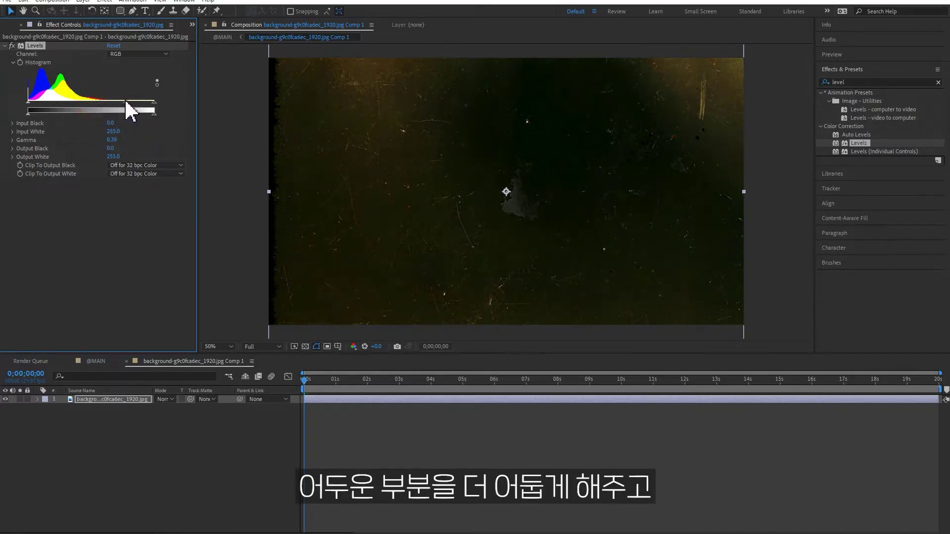
left_click_drag(154, 103, 132, 112)
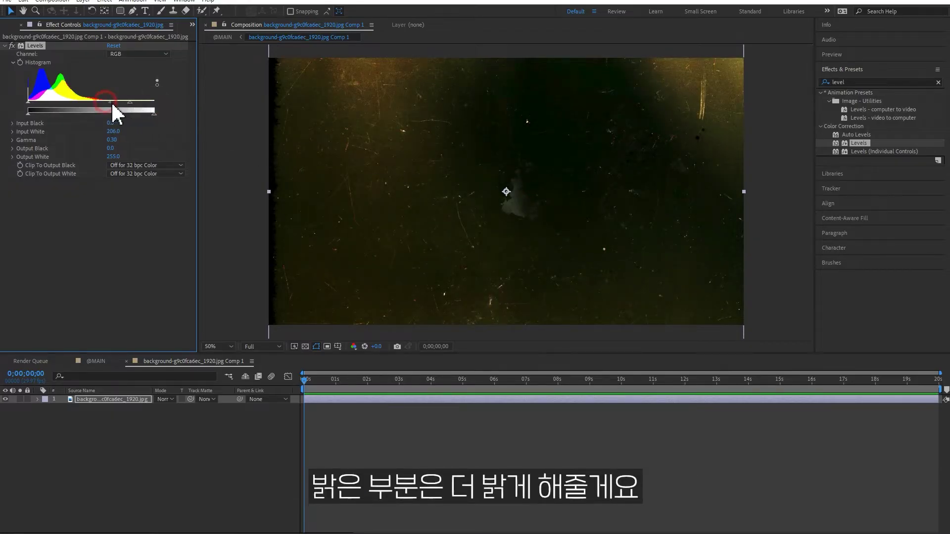
left_click_drag(113, 104, 117, 104)
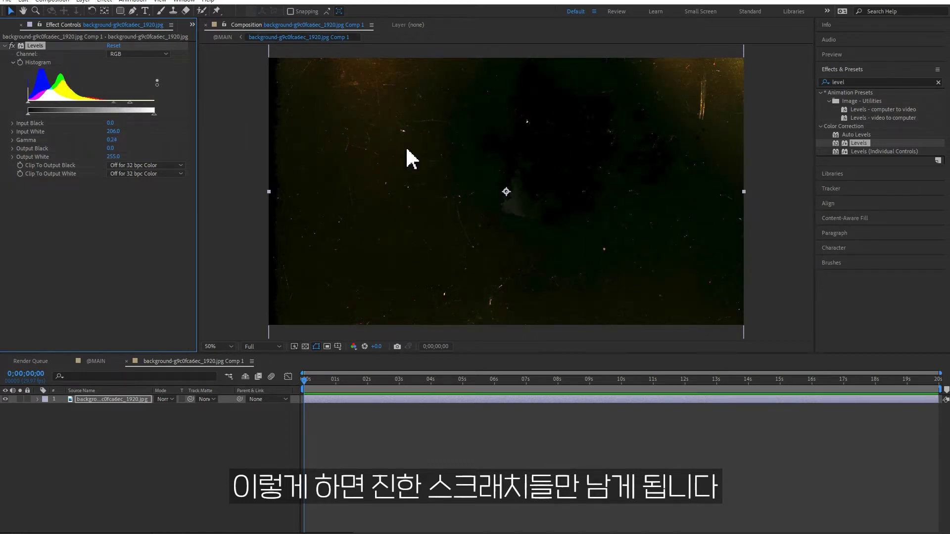
- Apply the Tint effect to the scratch image layer to make it black and white
left_click(937, 82)
type("tint")
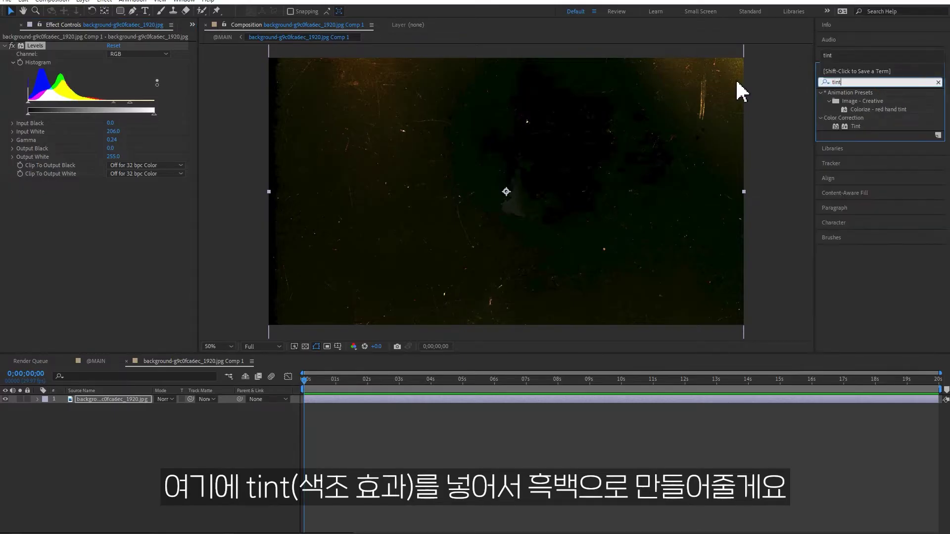
double_click(848, 126)
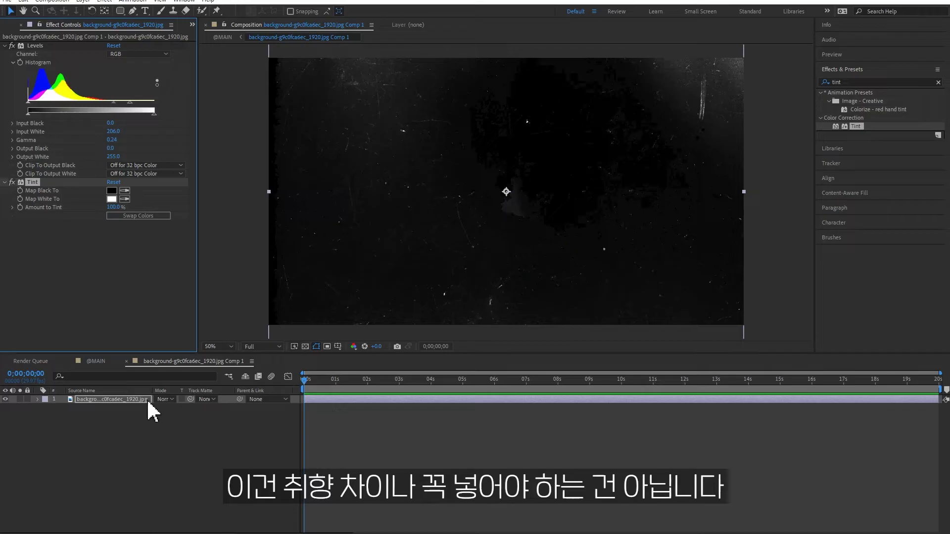
left_click(178, 466)
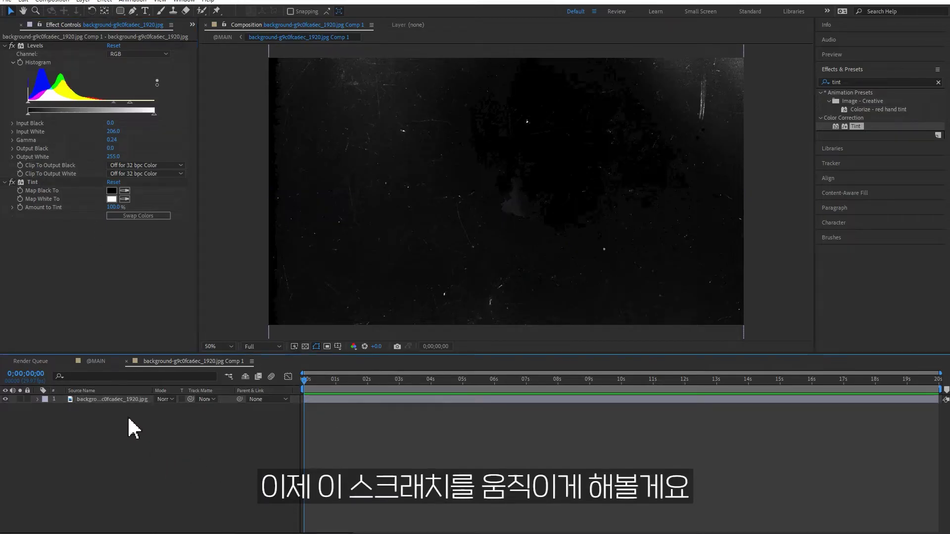
- Reveal the scratch layer's Position, Scale and Rotation and set a keyframe for each at 0 seconds
left_click(106, 399)
key("s")
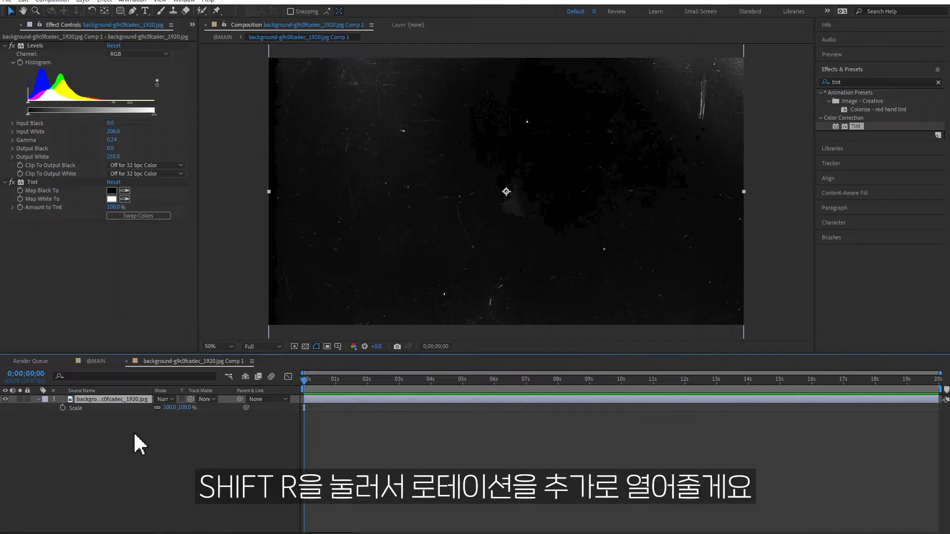
key("shift+r")
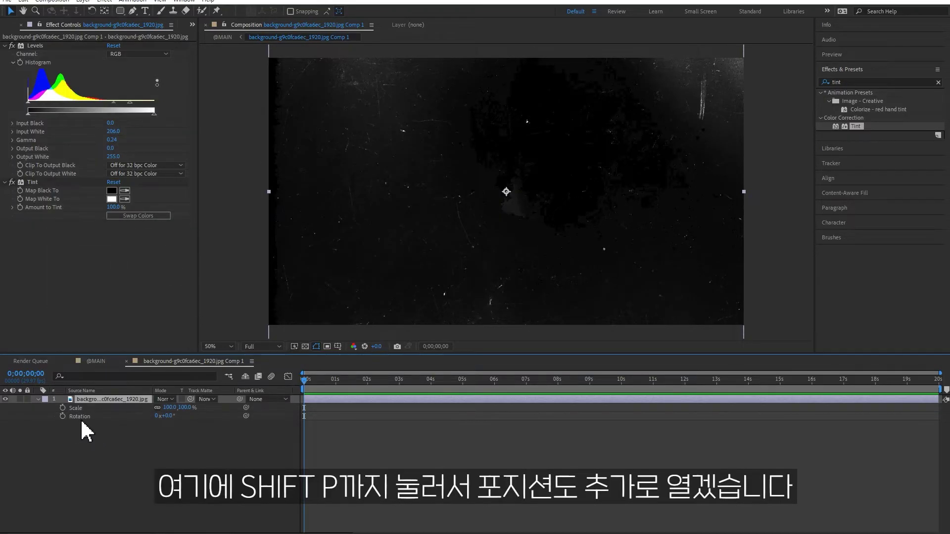
key("shift+p")
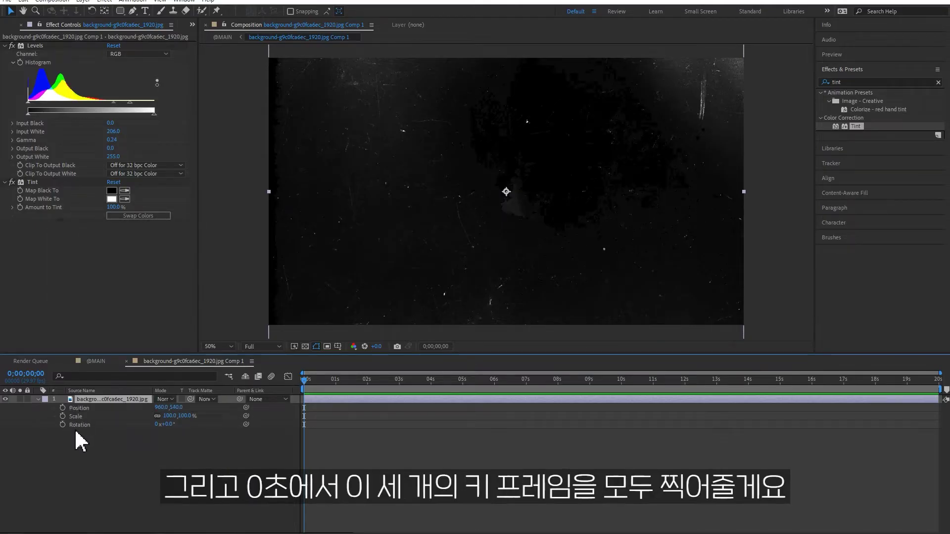
left_click(62, 408)
left_click(63, 416)
left_click(62, 424)
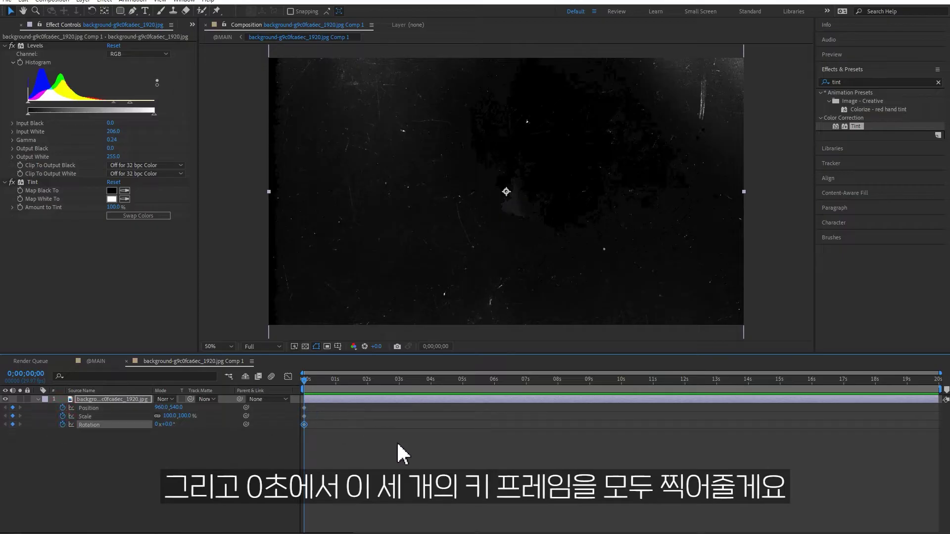
- At frame 5, keyframe the scratch layer with rotation 50°, scale 197% and position about 664, 14
scroll(334, 393, "up", 2)
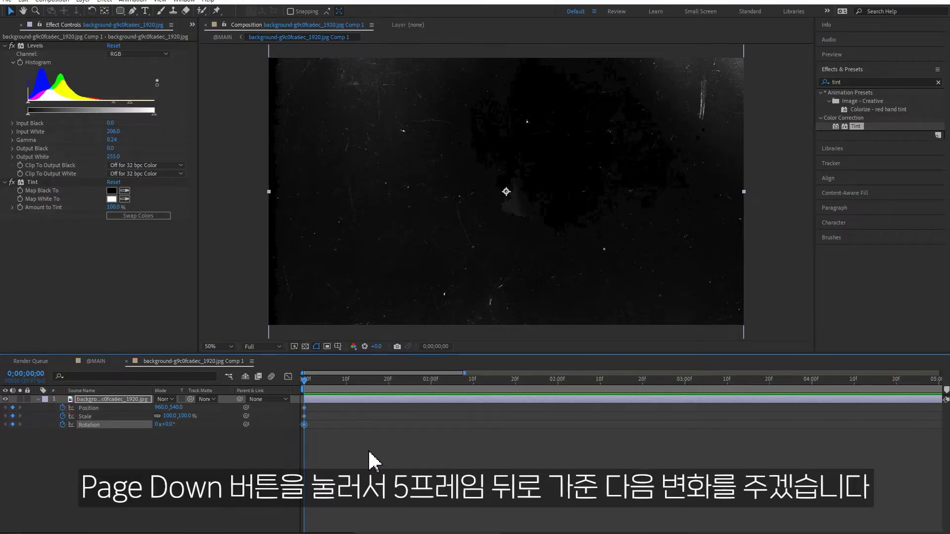
key("Page_Down")
key("Page_Down")
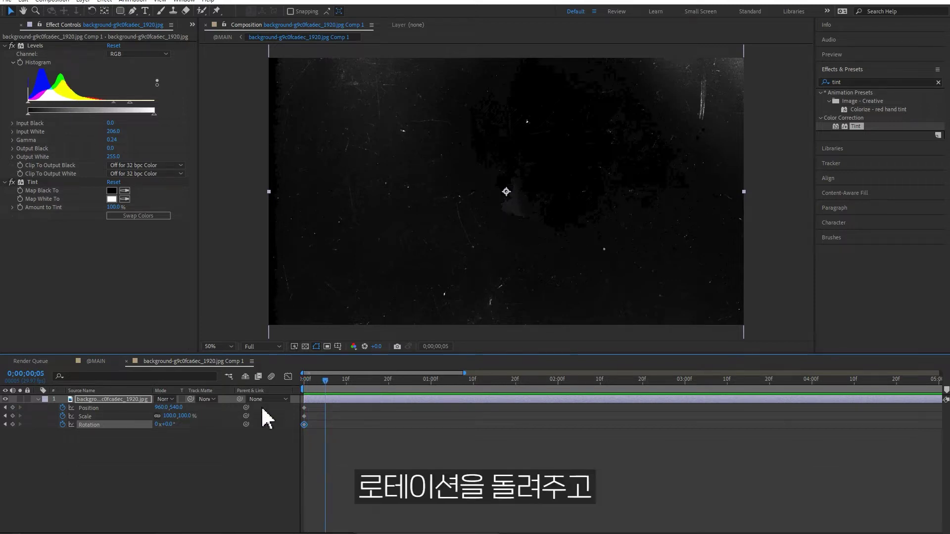
left_click_drag(168, 424, 237, 414)
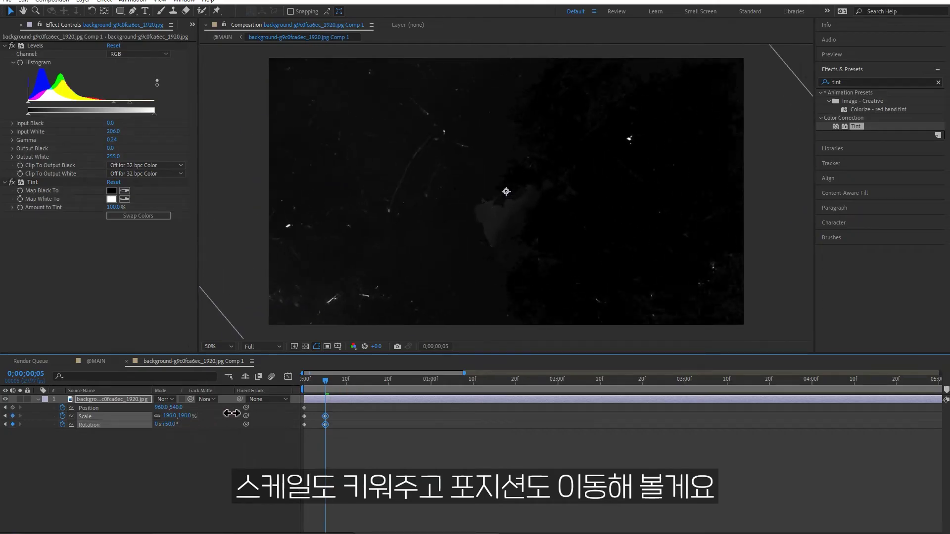
left_click_drag(538, 247, 469, 114)
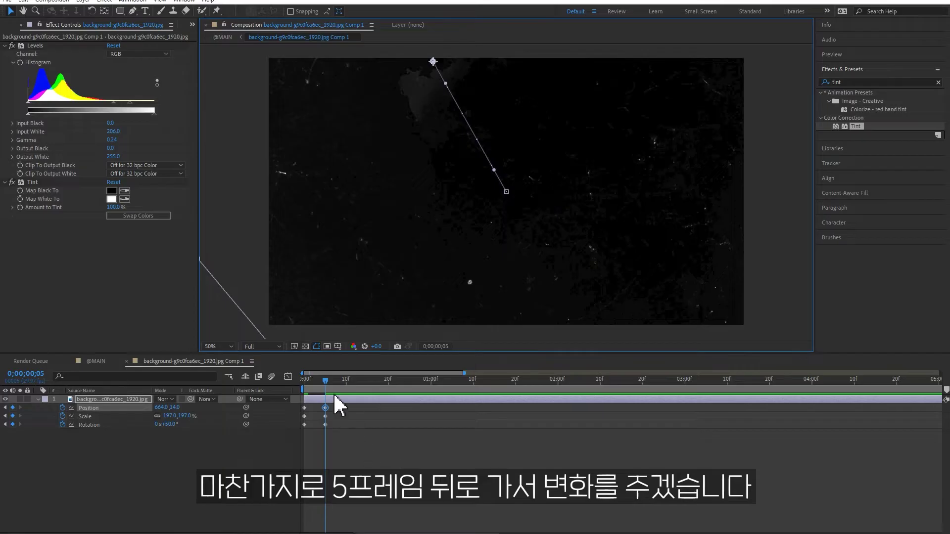
- At frame 10, keyframe the scratch layer with rotation -40°, scale 221% and position about 1214, -134
left_click(346, 380)
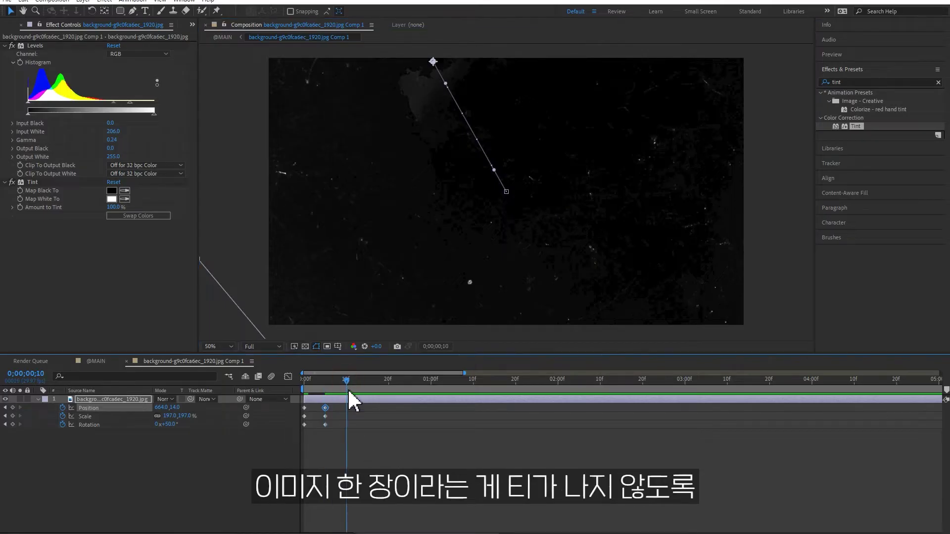
left_click_drag(169, 425, 220, 418)
left_click_drag(471, 262, 609, 233)
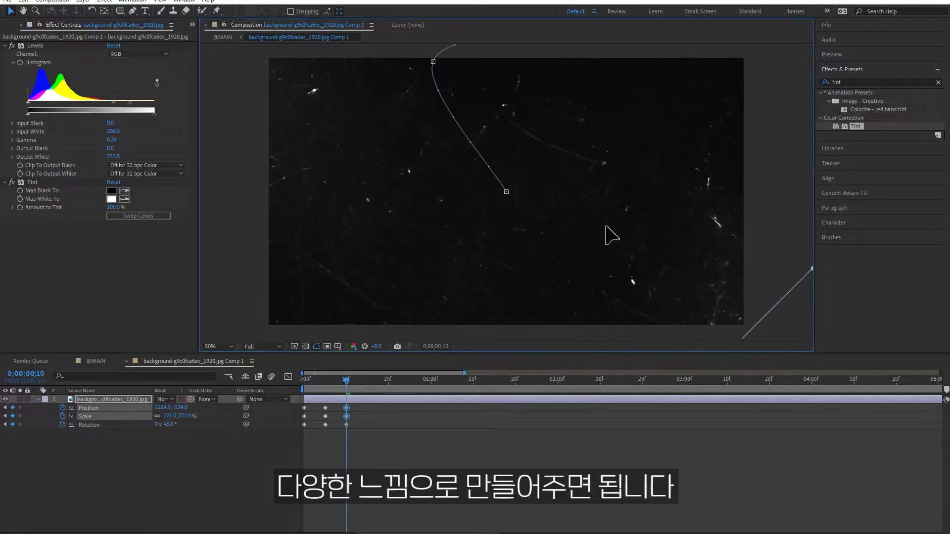
- At frame 15, keyframe the scratch layer with a large clockwise rotation, a smaller scale and a lower position
key("Page_Down")
key("Page_Down")
key("Page_Down")
key("Page_Down")
key("Page_Down")
left_click_drag(172, 427, 276, 424)
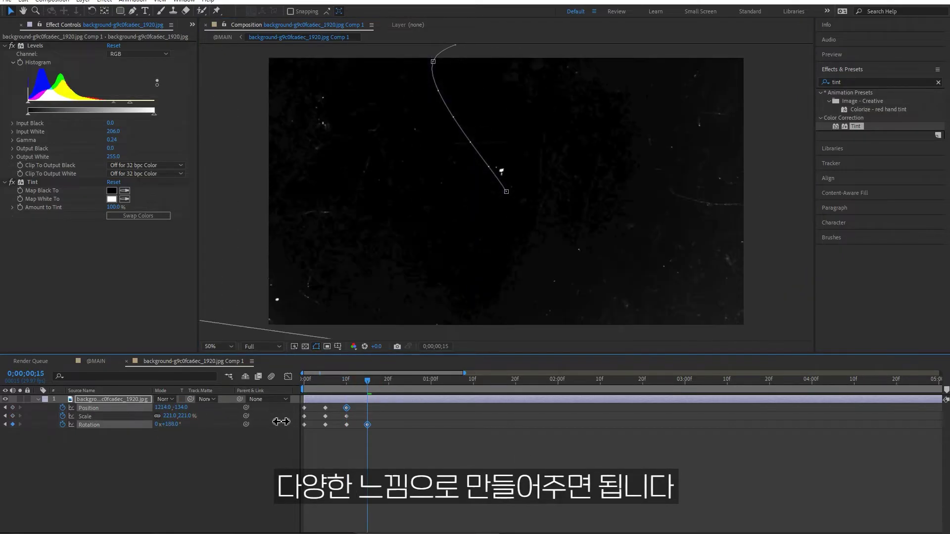
left_click_drag(170, 416, 144, 416)
left_click(612, 186)
left_click_drag(618, 219, 651, 291)
- At frame 20, keyframe the scratch layer with rotation 99°, scale 203% and position about 696, 1606
key("Page_Down")
key("Page_Down")
key("Page_Down")
key("Page_Down")
key("Page_Down")
left_click_drag(170, 424, 194, 415)
left_click_drag(673, 180, 509, 509)
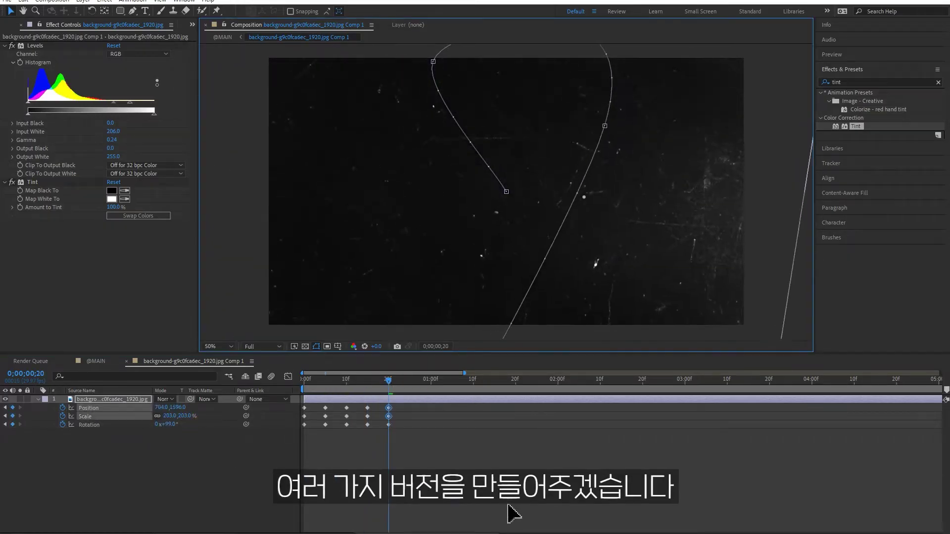
- At frame 25, keyframe the scratch layer with rotation -16°, an adjusted scale and a position higher and further right
key("Page_Down")
key("Page_Down")
key("Page_Down")
key("Page_Down")
key("Page_Down")
left_click_drag(168, 431, 119, 426)
left_click_drag(197, 416, 186, 418)
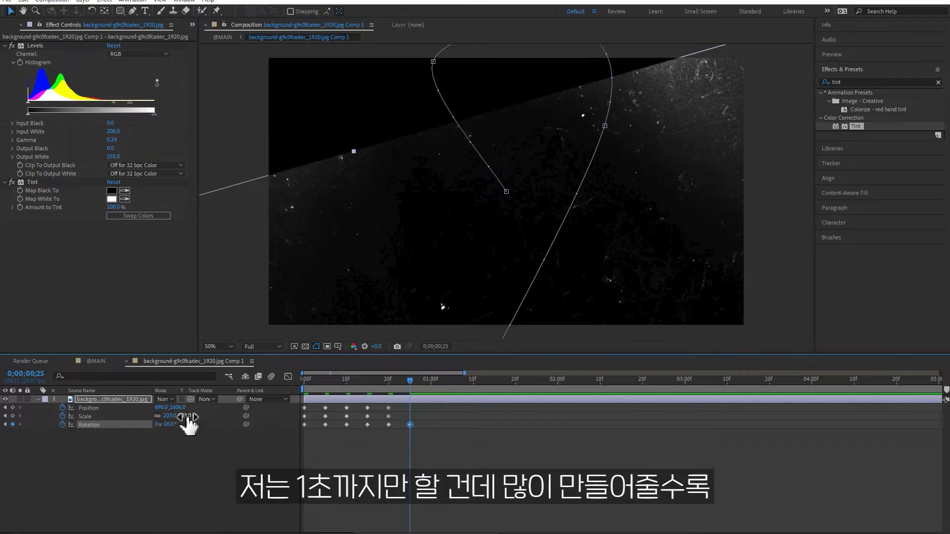
left_click_drag(552, 316, 674, 106)
- At 1 second, keyframe the scratch layer with rotation 56°, scale 249% and position about 1228, 120
key("Page_Down")
key("Page_Down")
key("Page_Down")
key("Page_Down")
key("Page_Down")
left_click_drag(170, 424, 223, 416)
left_click_drag(492, 269, 413, 140)
left_click(513, 503)
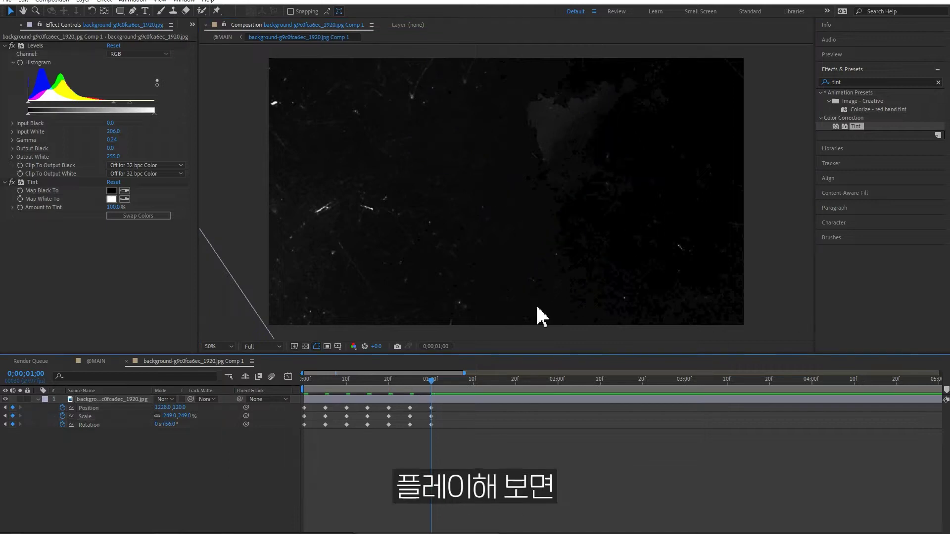
- Play back the scratch layer's animation to check how it moves between the keyframes
key("space")
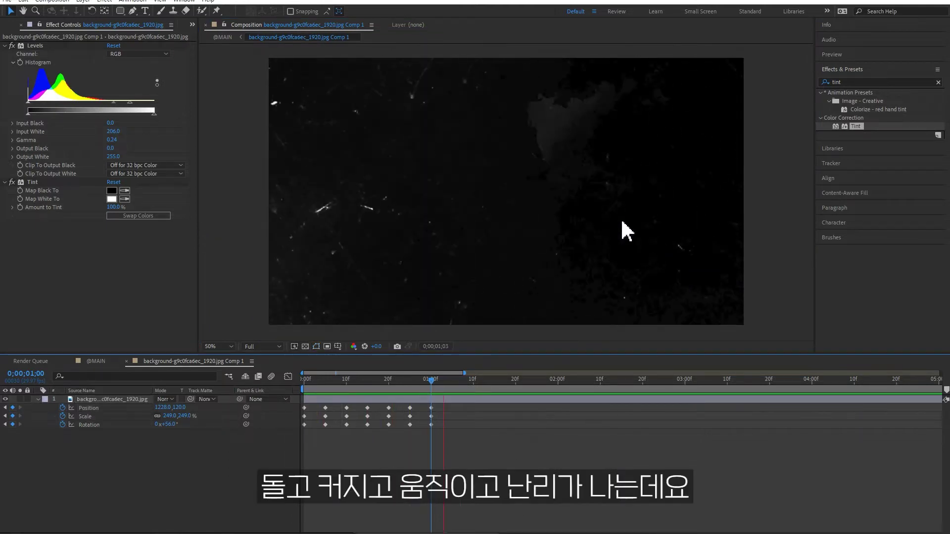
left_click_drag(402, 380, 372, 379)
key("space")
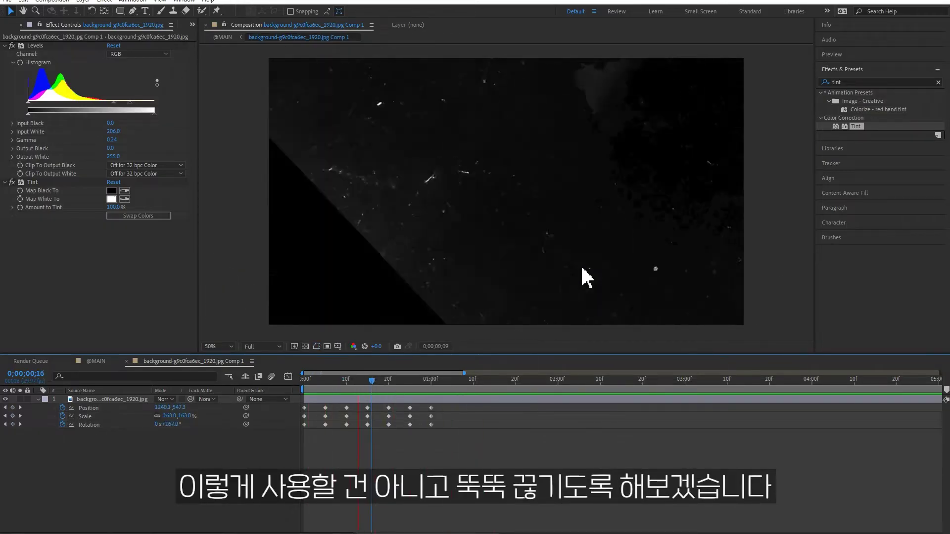
key("space")
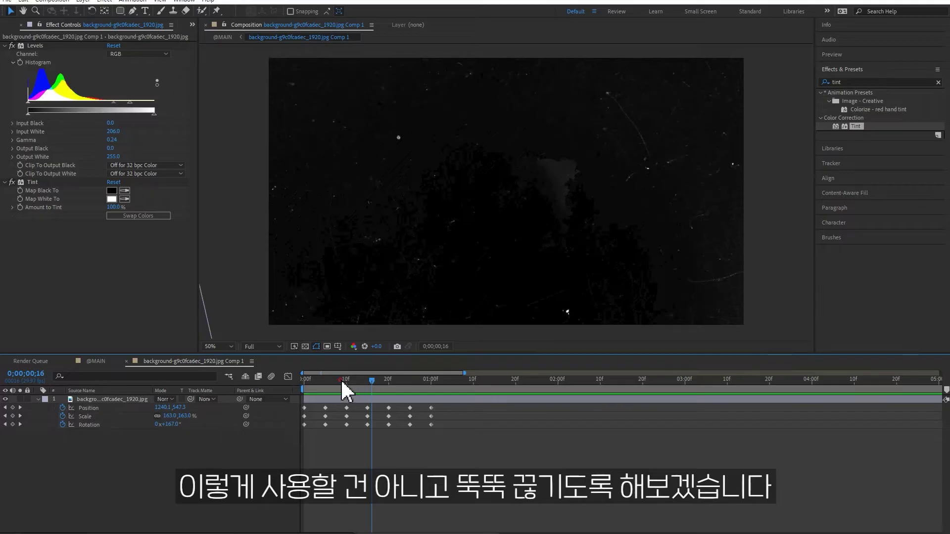
- Convert all of the scratch layer's Position, Scale and Rotation keyframes to hold keyframes
left_click_drag(341, 380, 307, 379)
left_click_drag(475, 446, 303, 410)
right_click(303, 410)
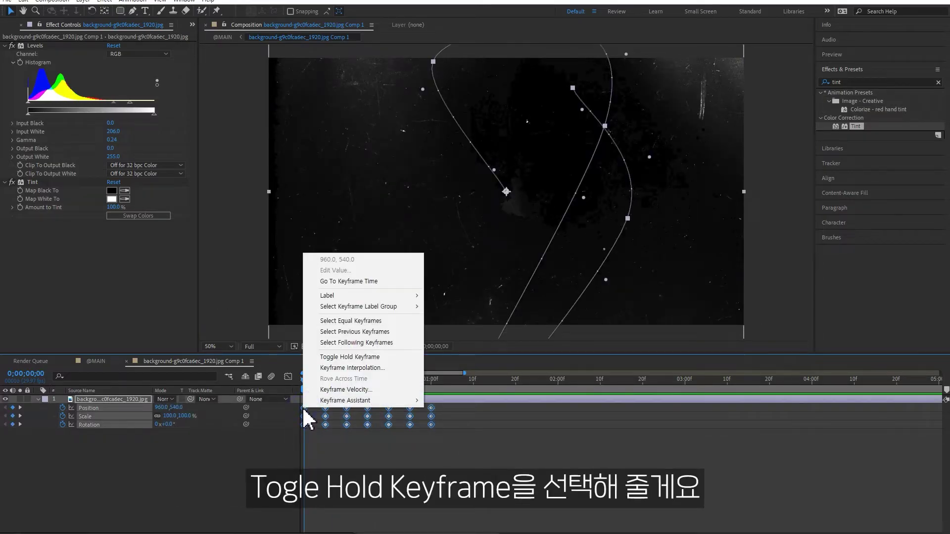
left_click(382, 358)
left_click(353, 460)
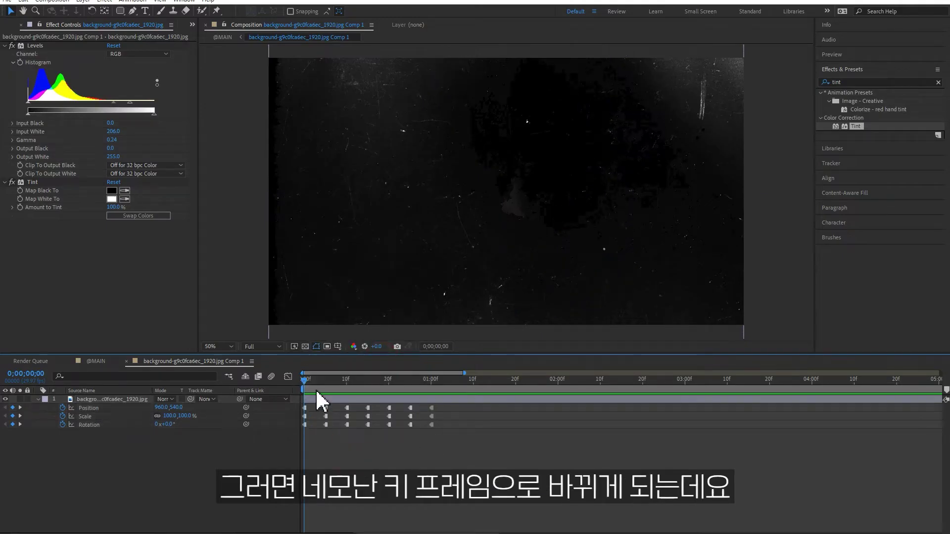
- Preview the scratch layer's hold-keyframed motion, including the stretch beyond its last keyframe
left_click_drag(311, 384, 327, 387)
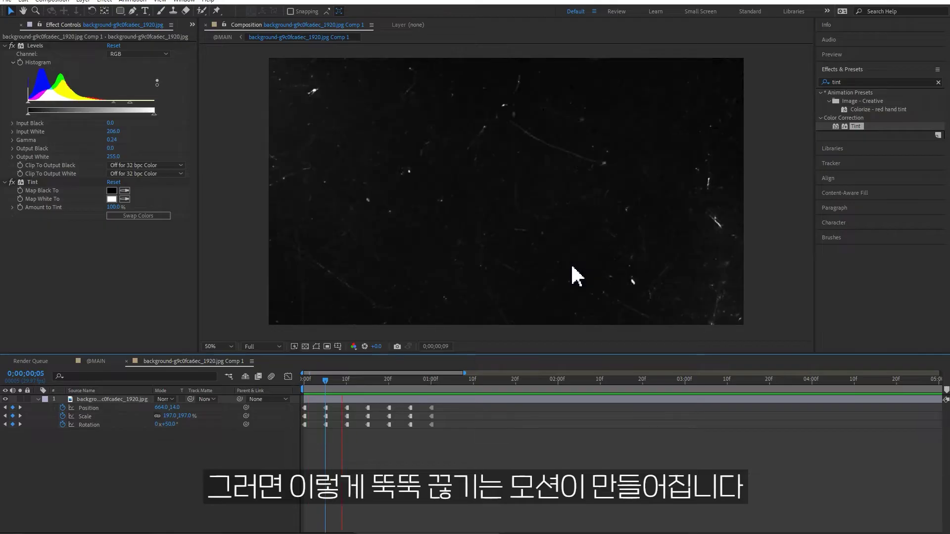
left_click_drag(438, 381, 654, 382)
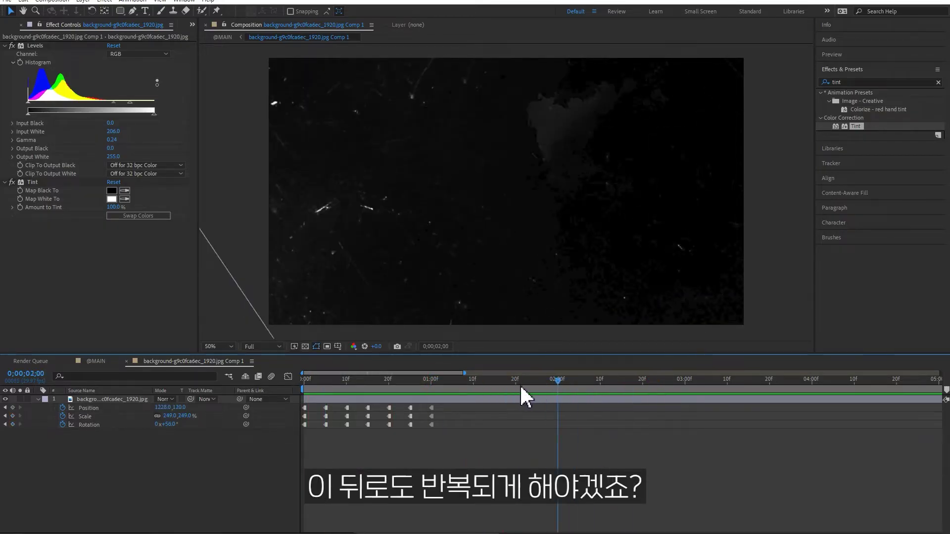
left_click_drag(444, 389, 435, 390)
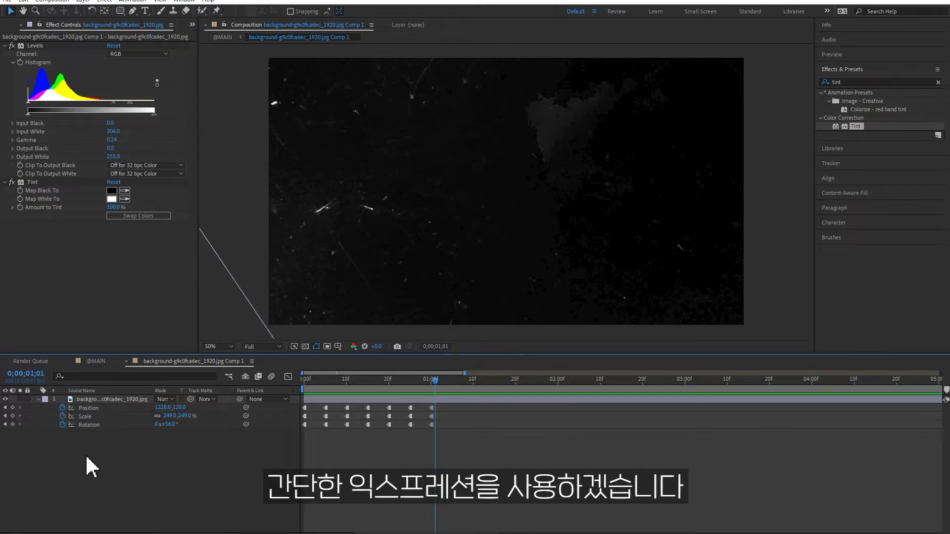
- Add the expression loopOut(type = "cycle", numKeyframes = 0) to the scratch layer's Position so its keyframes repeat
left_click(62, 407, "alt")
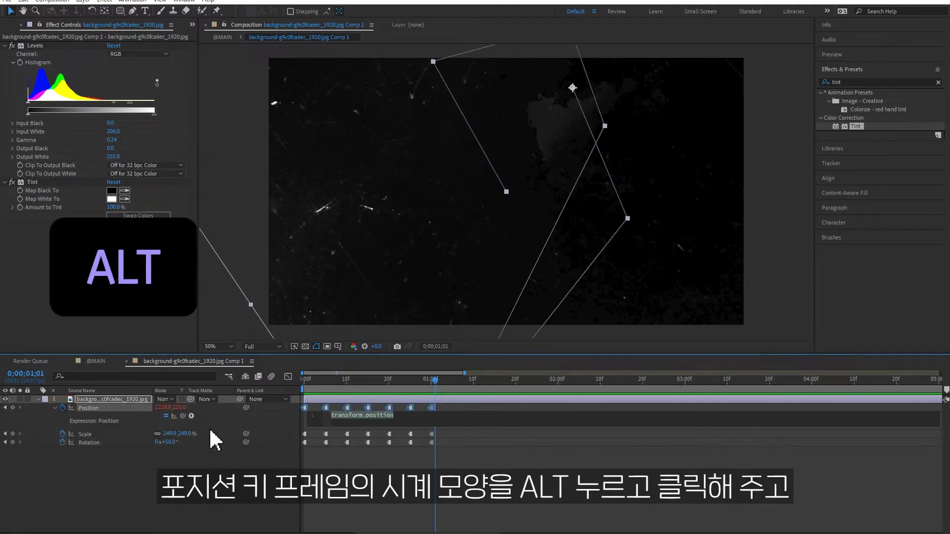
left_click(192, 415)
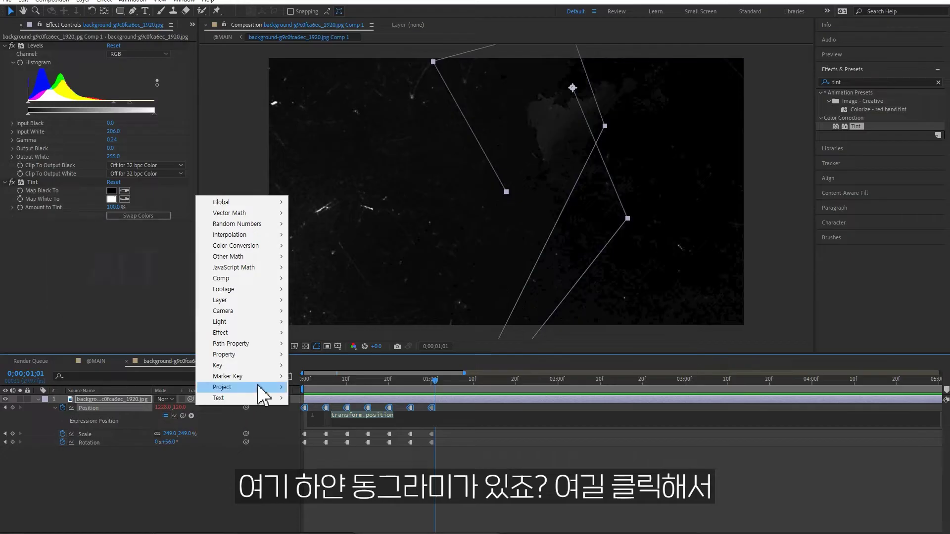
left_click(249, 356)
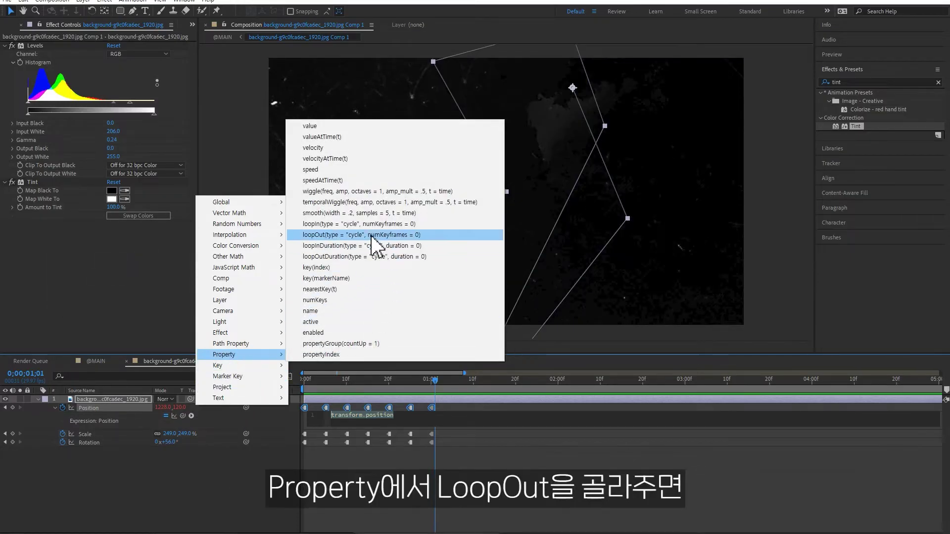
left_click(368, 241)
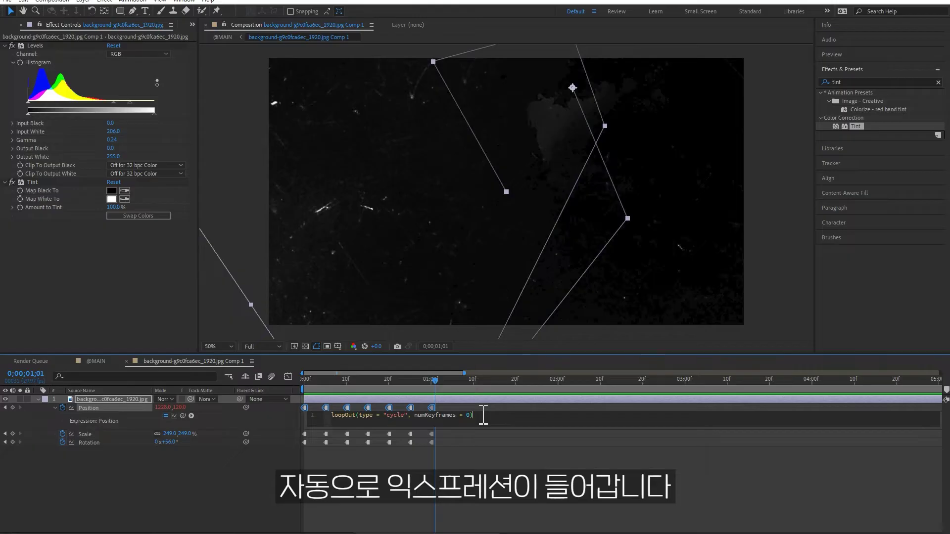
left_click(198, 494)
- Copy the loopOut cycle expression from Position onto the scratch layer's Scale and Rotation
left_click(62, 434, "alt")
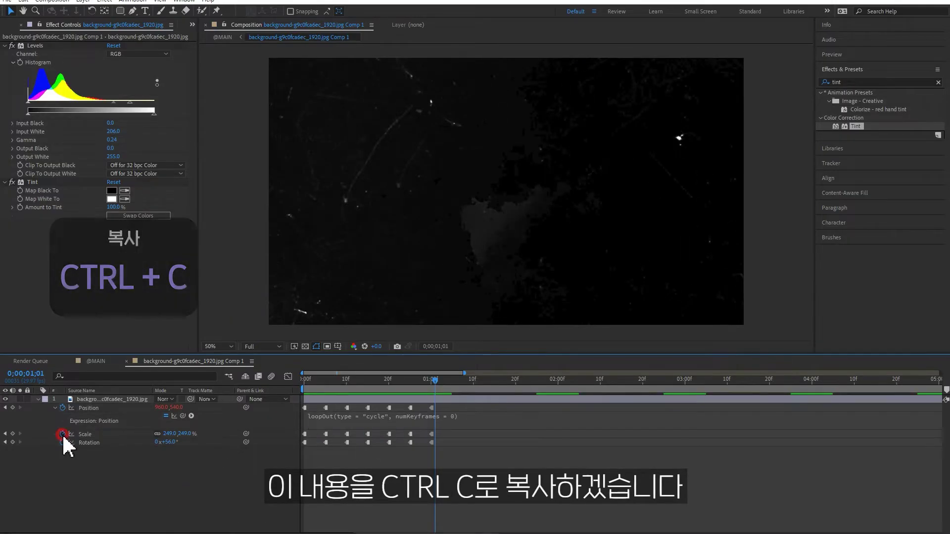
key("ctrl+v")
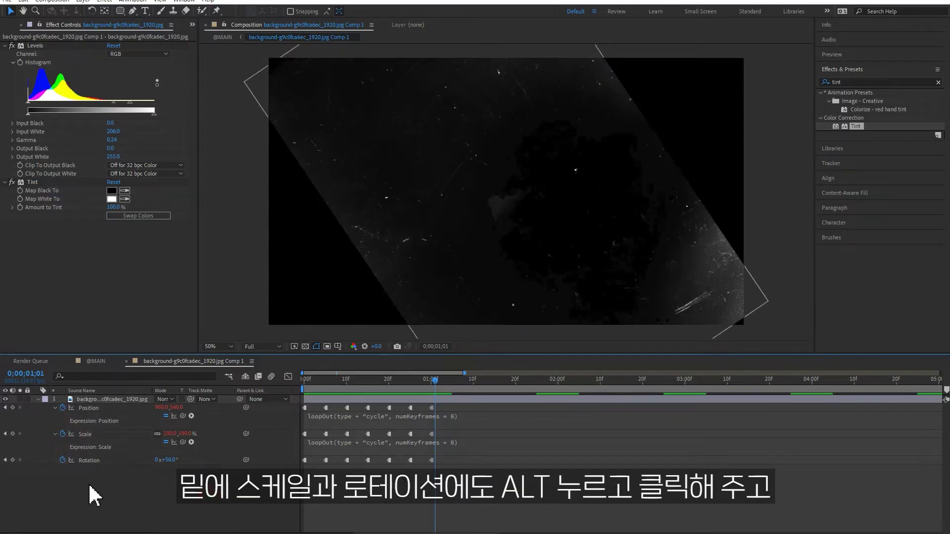
left_click(62, 460, "alt")
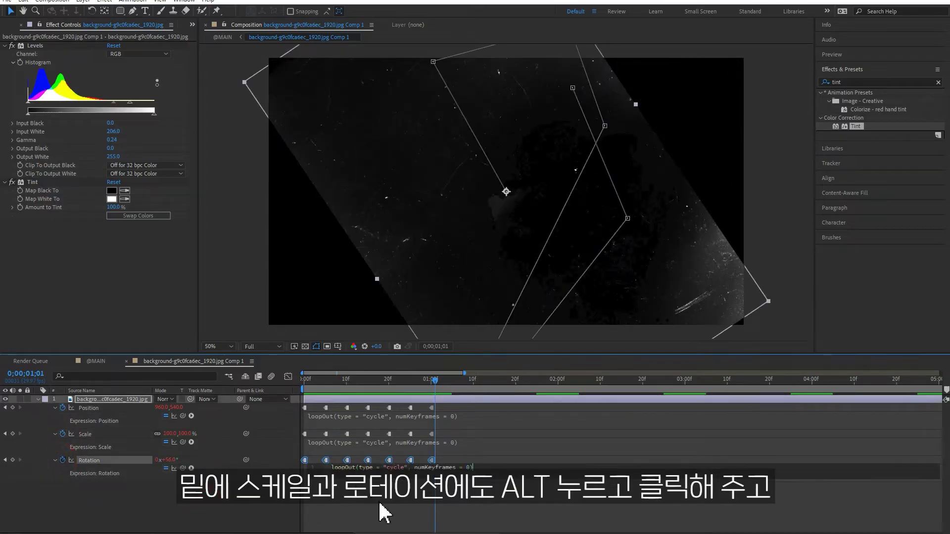
key("ctrl+v")
left_click(392, 514)
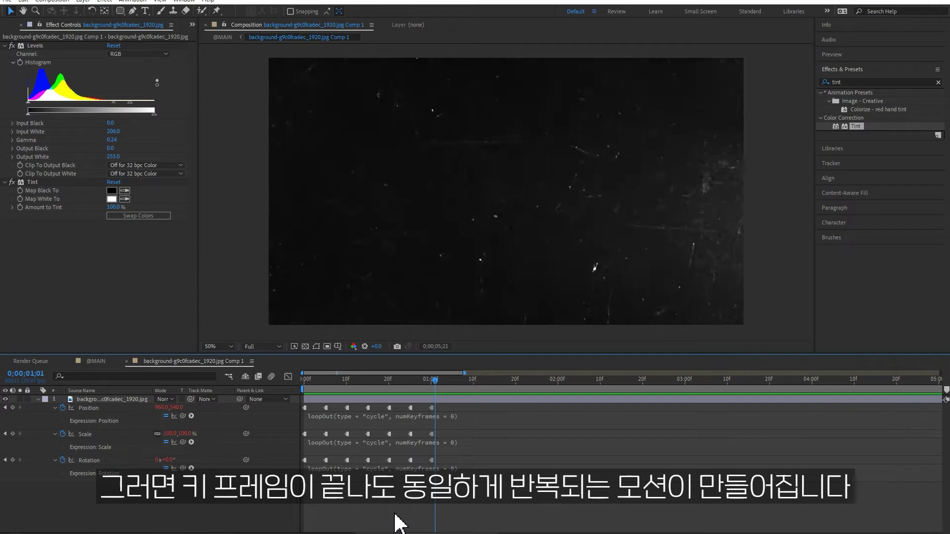
left_click(95, 361)
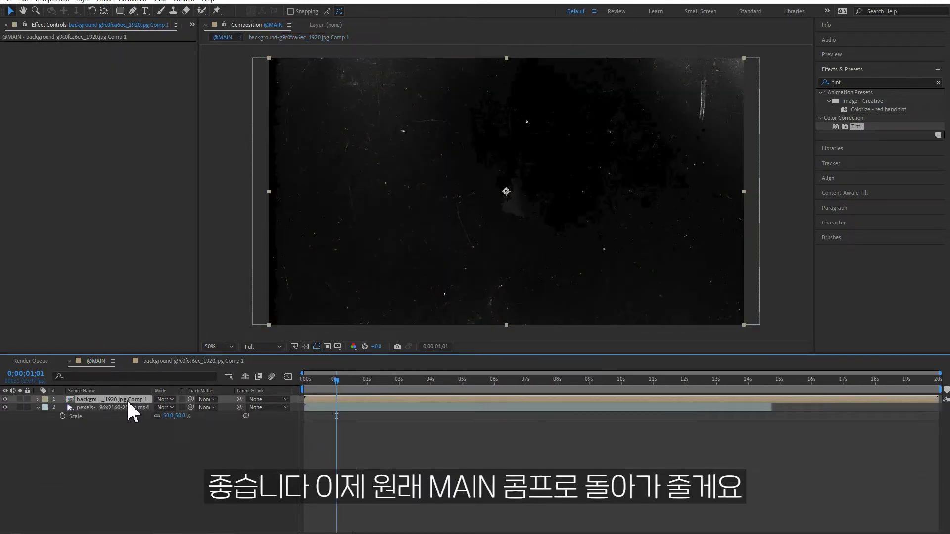
left_click(6, 399)
left_click(6, 399)
left_click(6, 400)
left_click(6, 399)
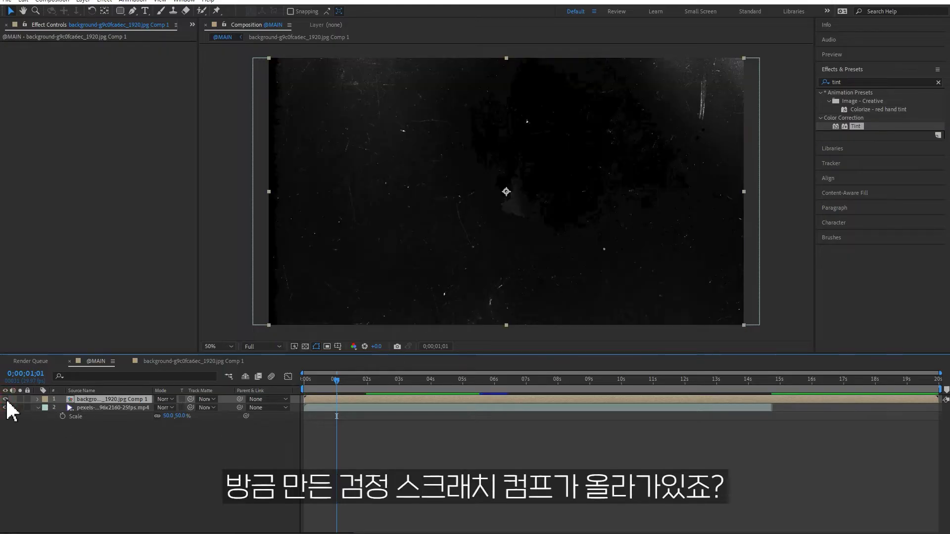
left_click(164, 400)
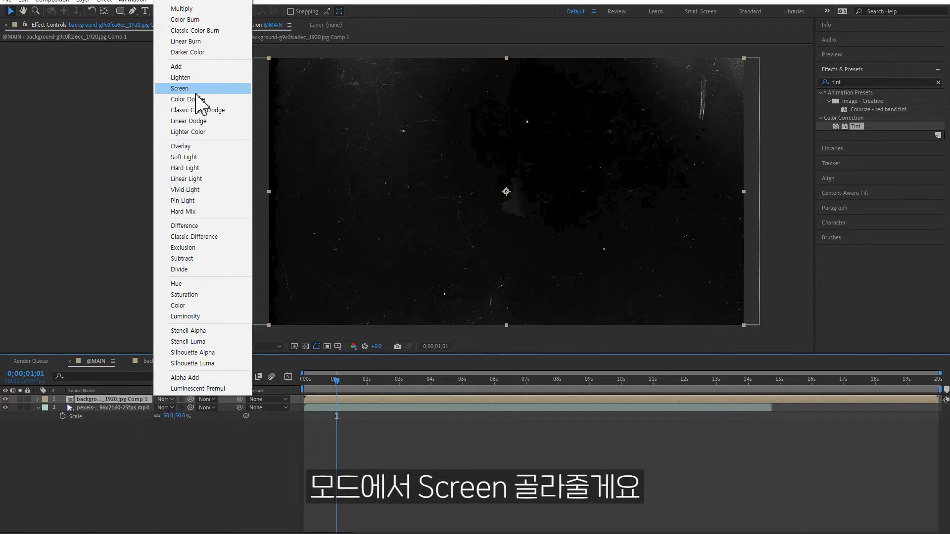
left_click(180, 89)
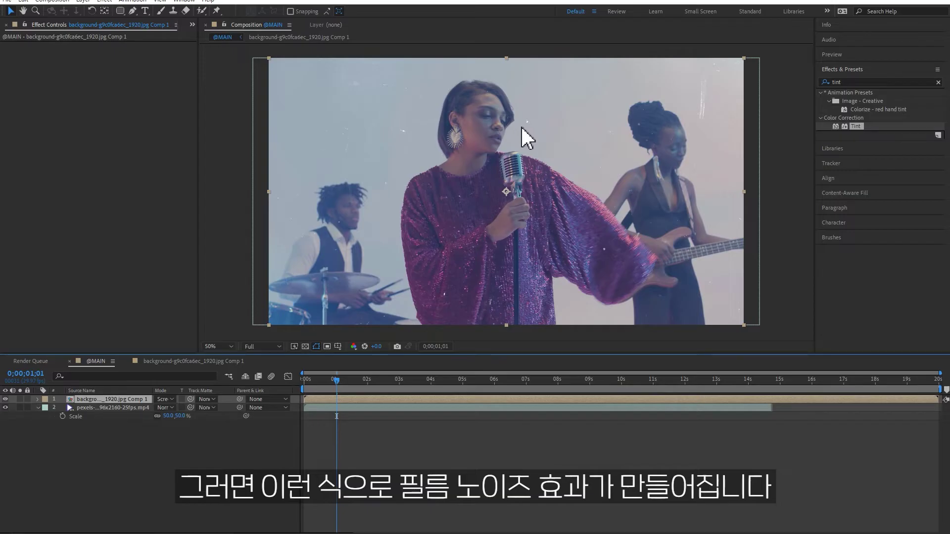
left_click(475, 461)
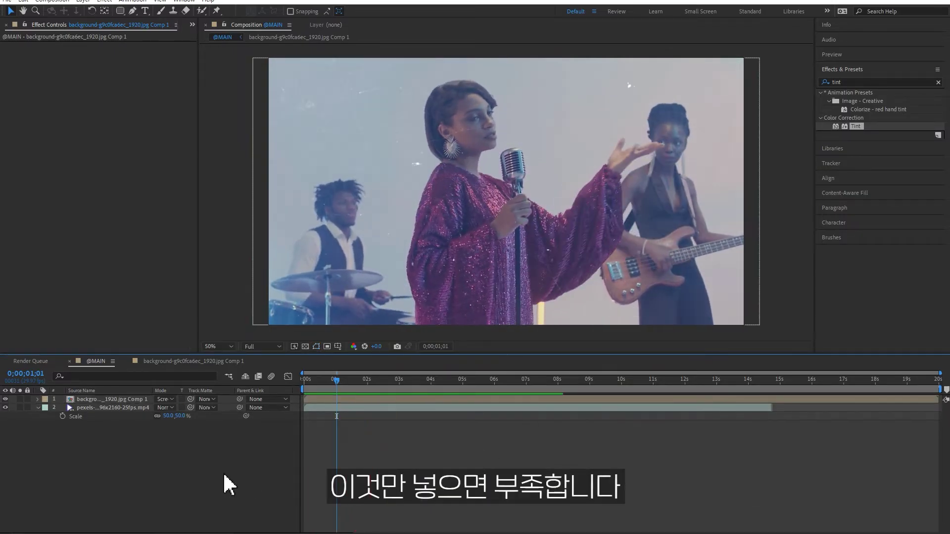
key("space")
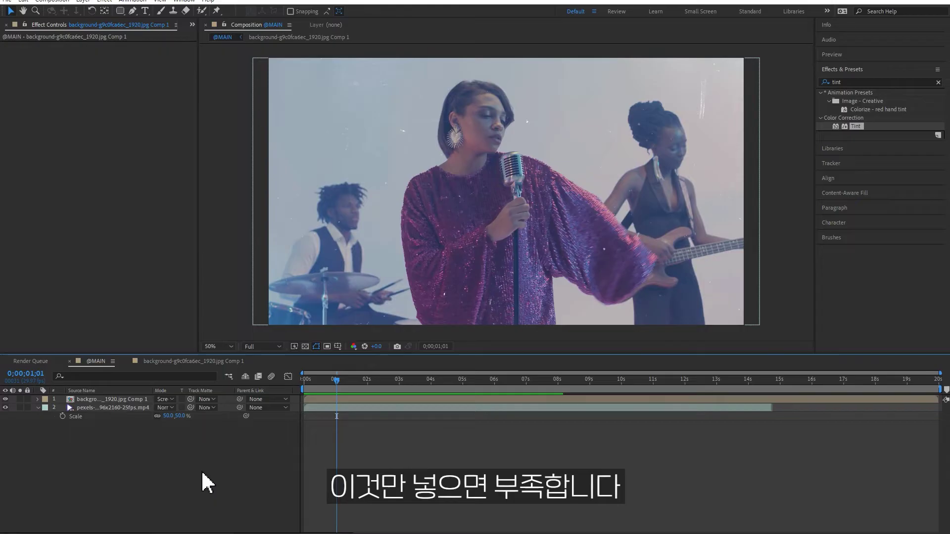
- Create an adjustment layer above the scratch and footage layers and apply the Curves effect to it
right_click(139, 444)
mouse_move(228, 327)
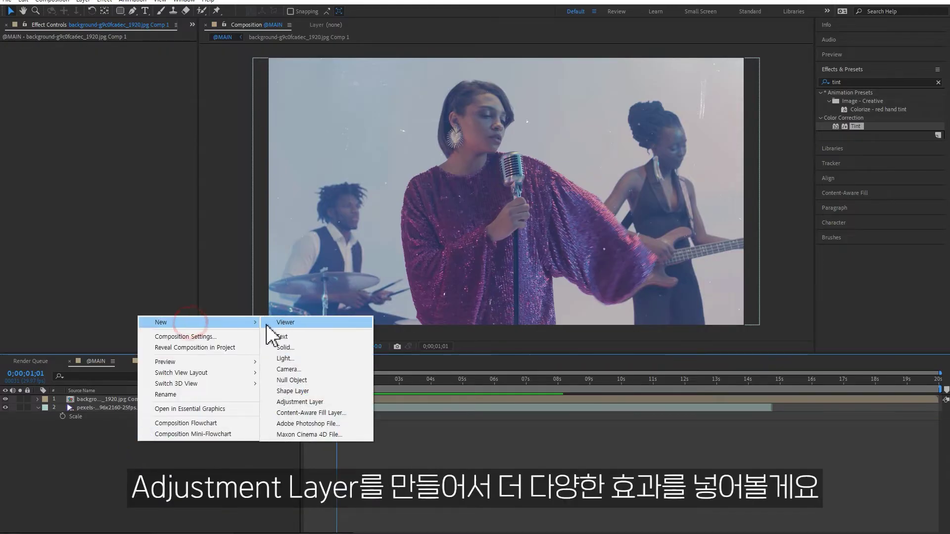
left_click(307, 400)
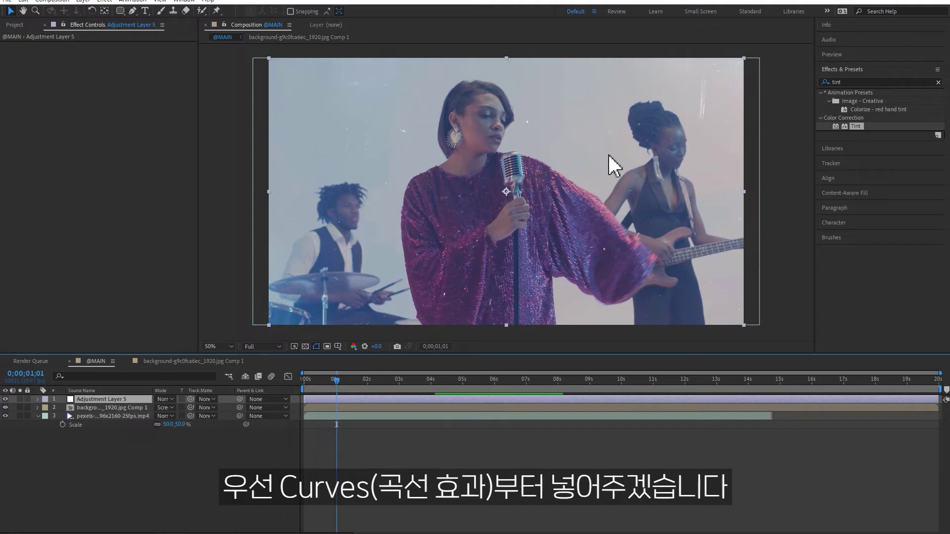
left_click(869, 81)
type("curve")
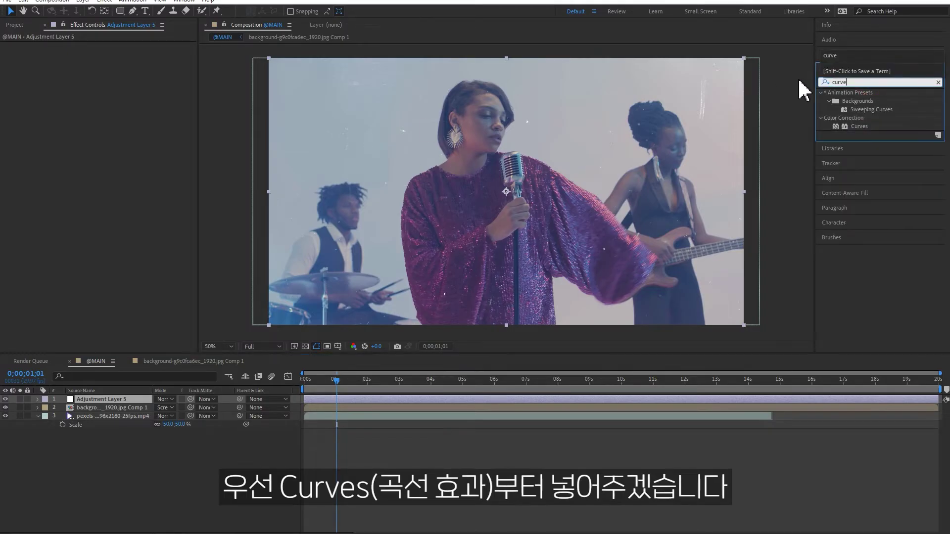
double_click(865, 127)
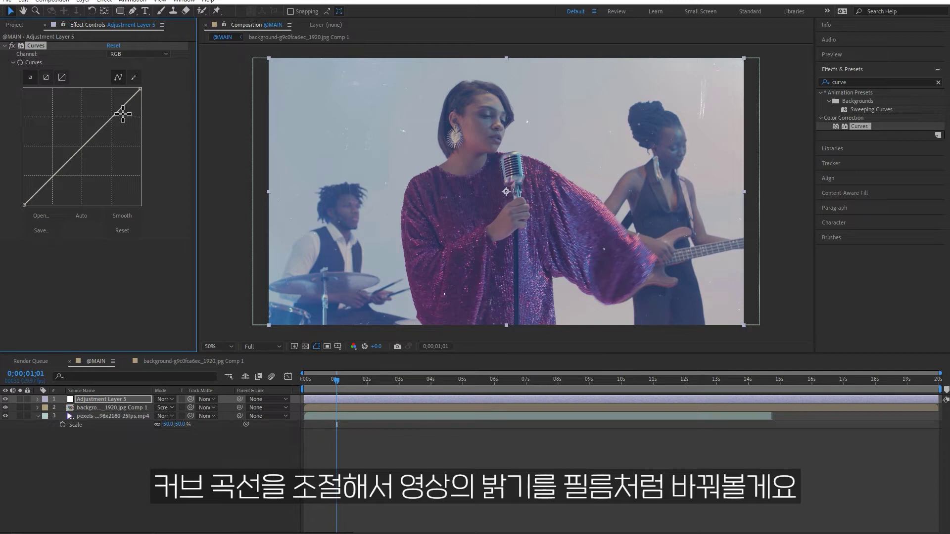
- Shape the adjustment layer's RGB curve with two middle points, lifting the black end and lowering the white end for faded film contrast
left_click(66, 165)
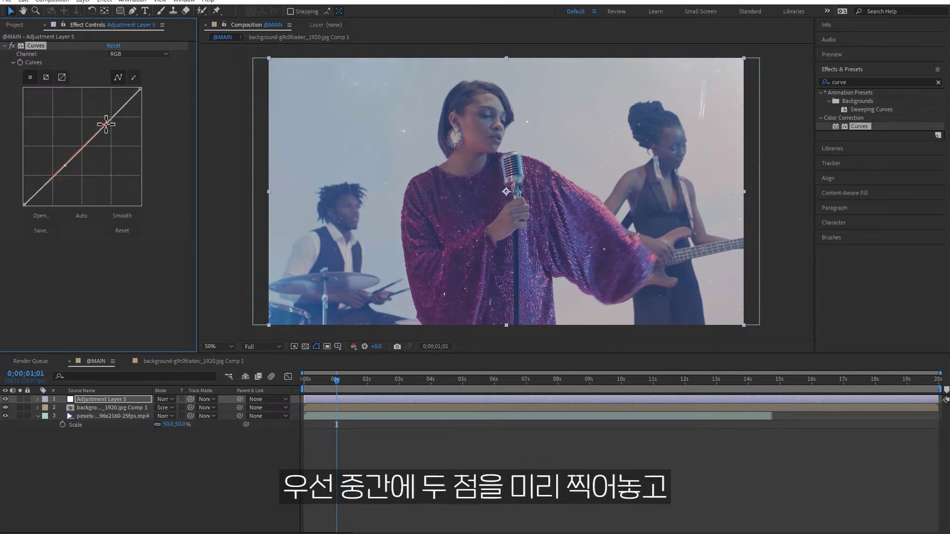
left_click_drag(24, 204, 19, 188)
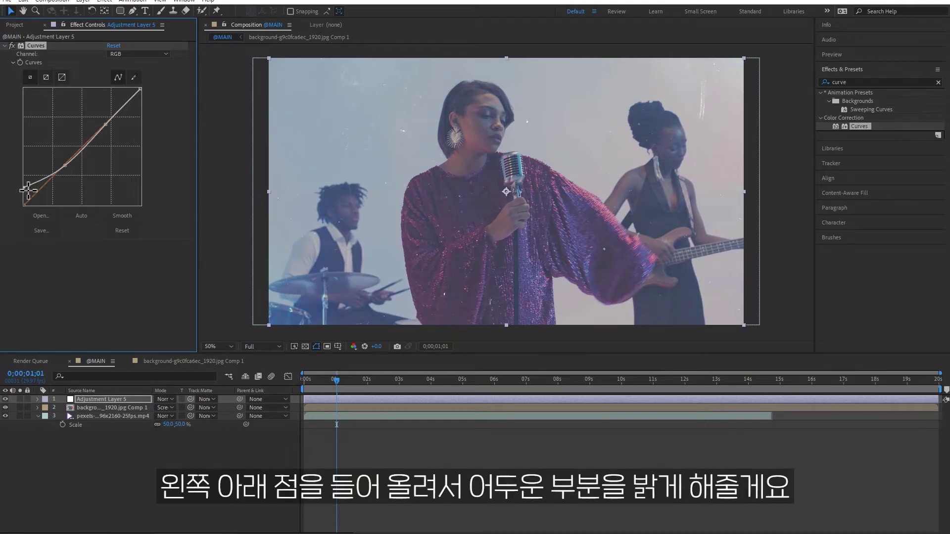
mouse_move(23, 188)
left_mouse_down()
mouse_move(22, 178)
mouse_move(16, 189)
left_mouse_up()
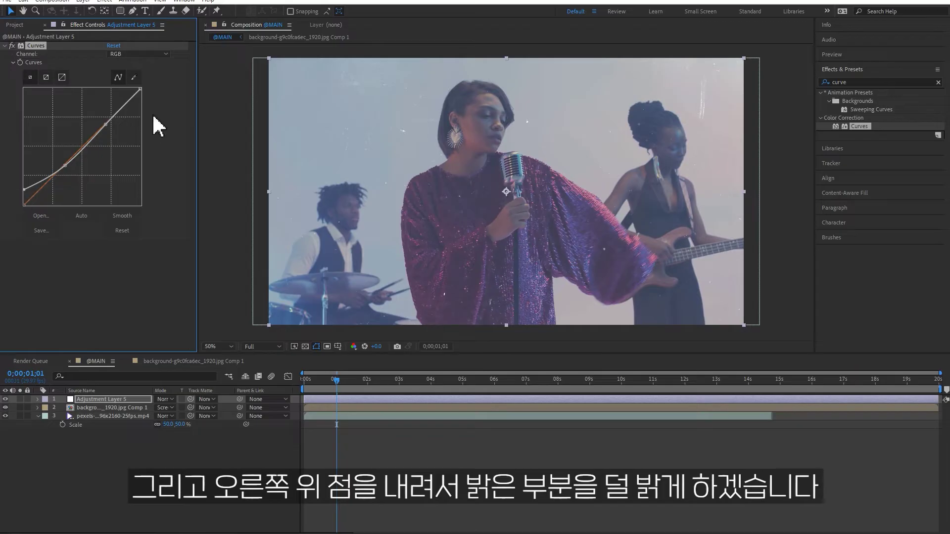
left_click_drag(140, 90, 149, 112)
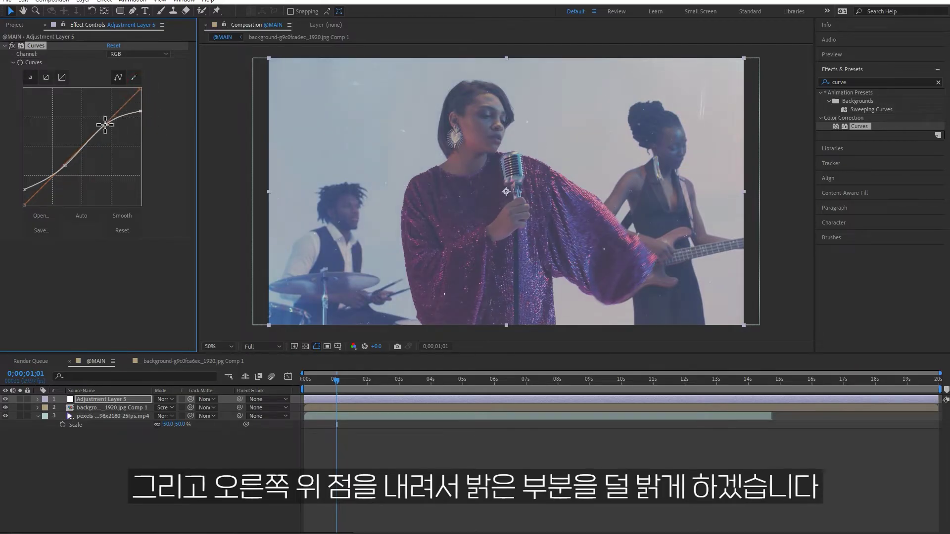
left_click(104, 125)
mouse_move(59, 171)
left_mouse_down()
mouse_move(77, 187)
mouse_move(77, 169)
left_mouse_up()
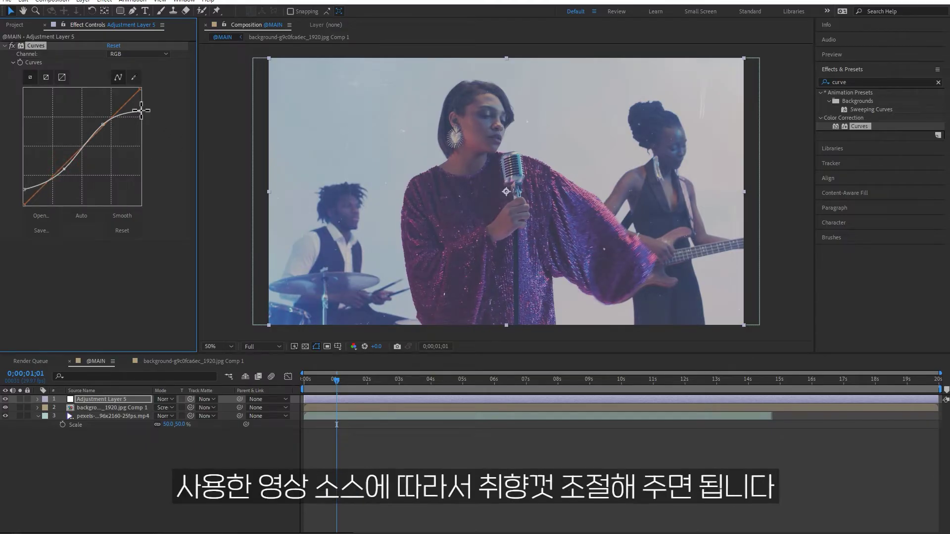
left_click(24, 191)
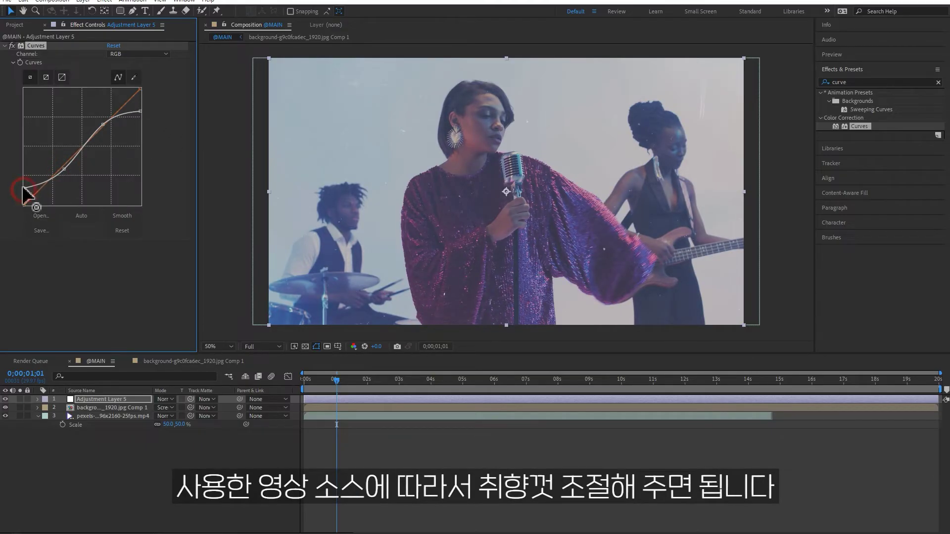
left_click(11, 46)
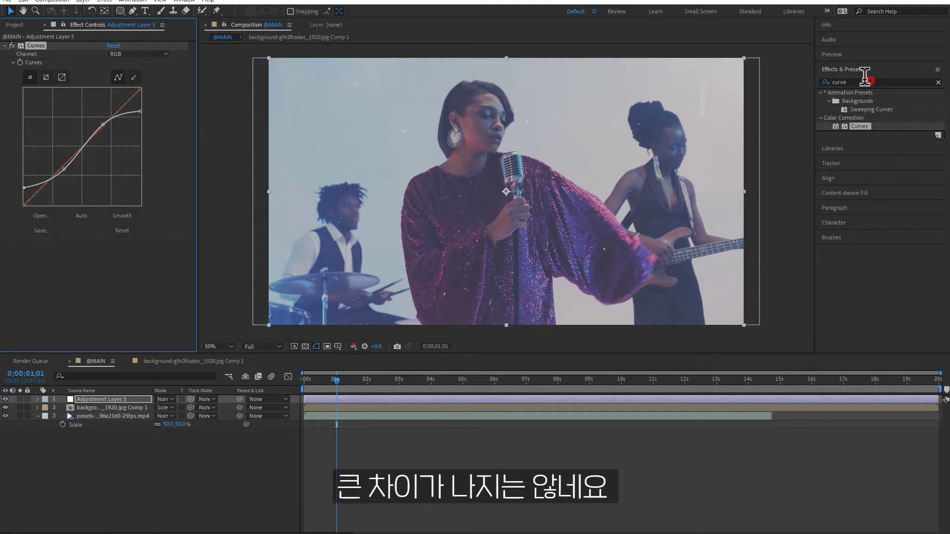
- Apply Noise HLS to the adjustment layer below Curves and set its Hue noise to 38%
left_click(870, 80)
type("hls")
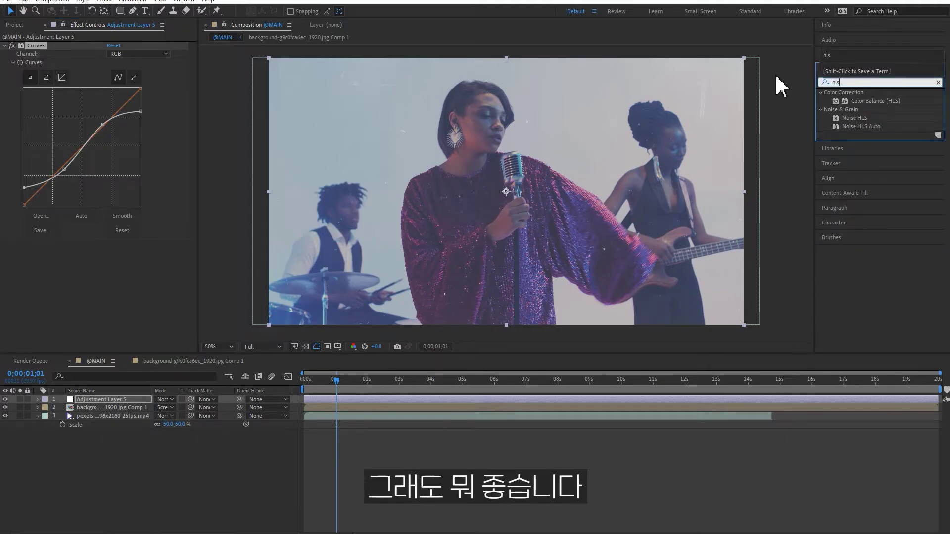
left_click(5, 46)
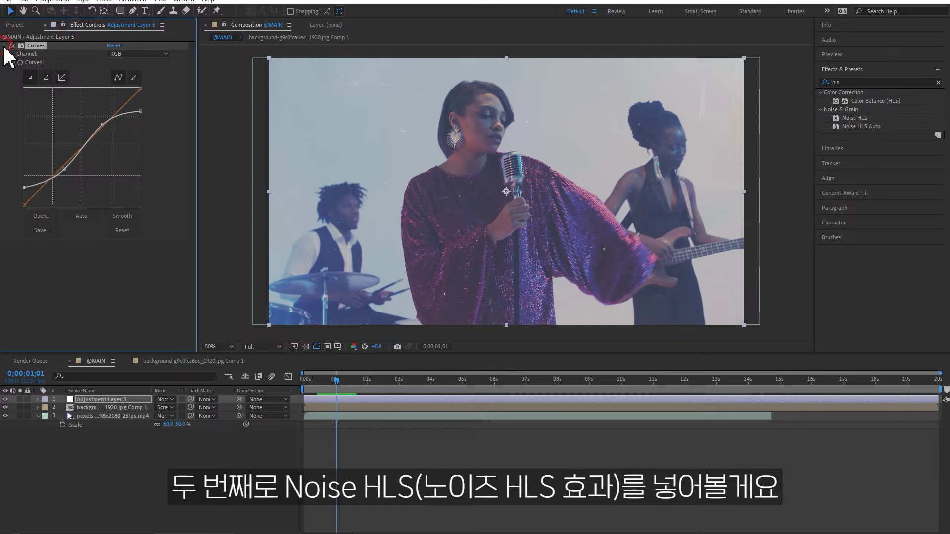
left_click_drag(863, 118, 111, 154)
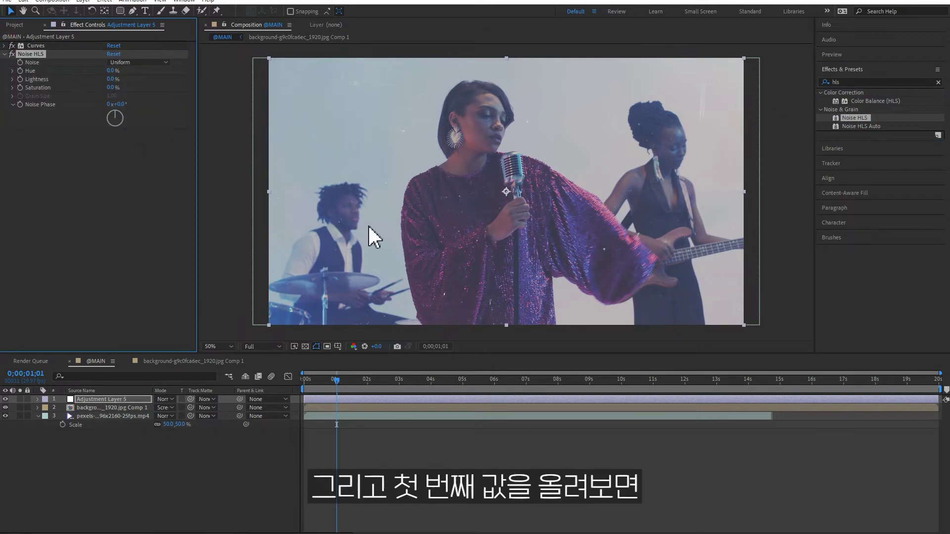
left_click_drag(113, 71, 133, 66)
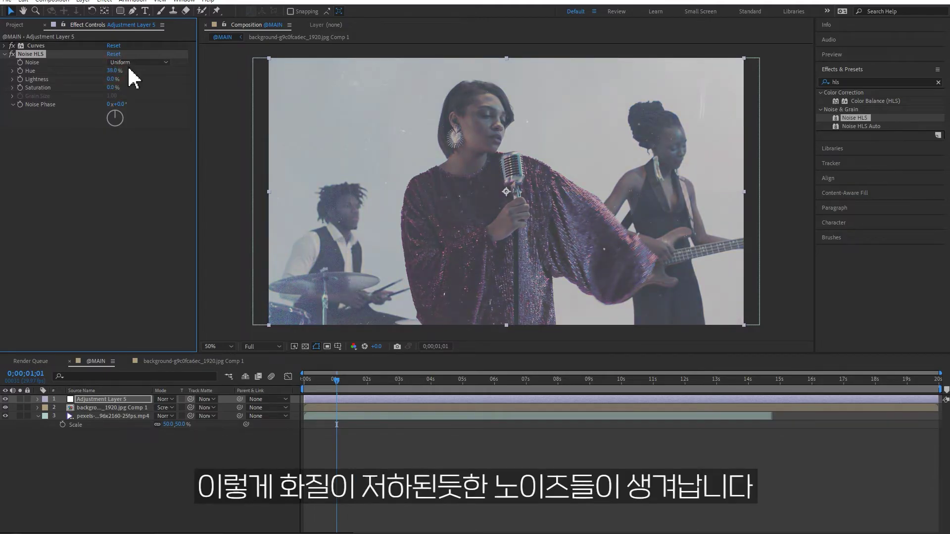
- Play back the composition at 100% zoom around the singer to check whether the noise moves
scroll(468, 206, "up", 2)
left_click_drag(464, 138, 543, 220)
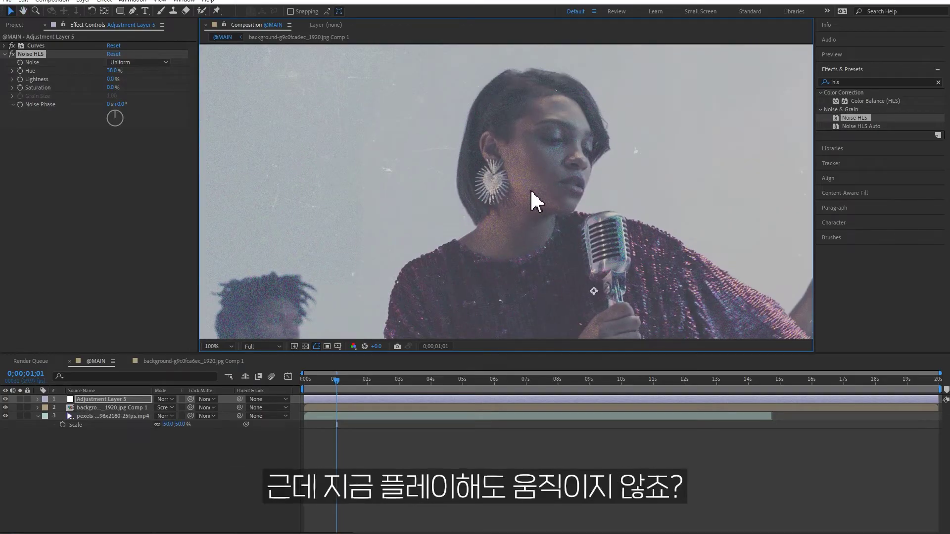
key("space")
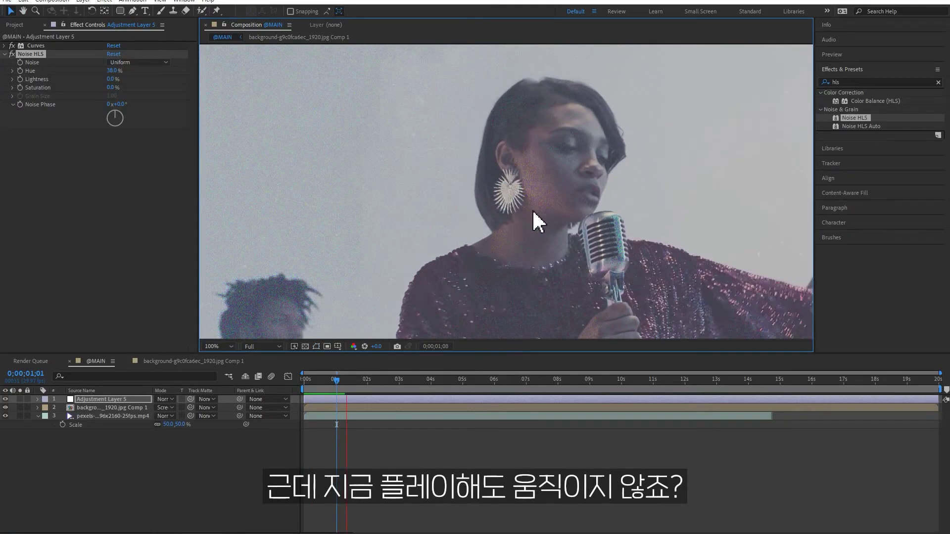
key("space")
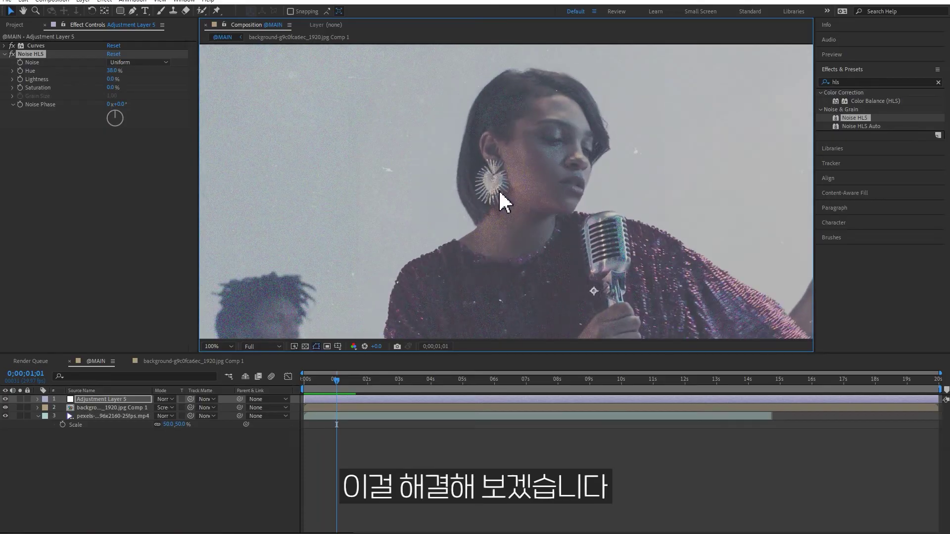
- Set the Noise HLS noise type to Squared and its Hue noise to 20%
left_click(138, 63)
left_click(134, 84)
left_click(143, 63)
left_click(141, 95)
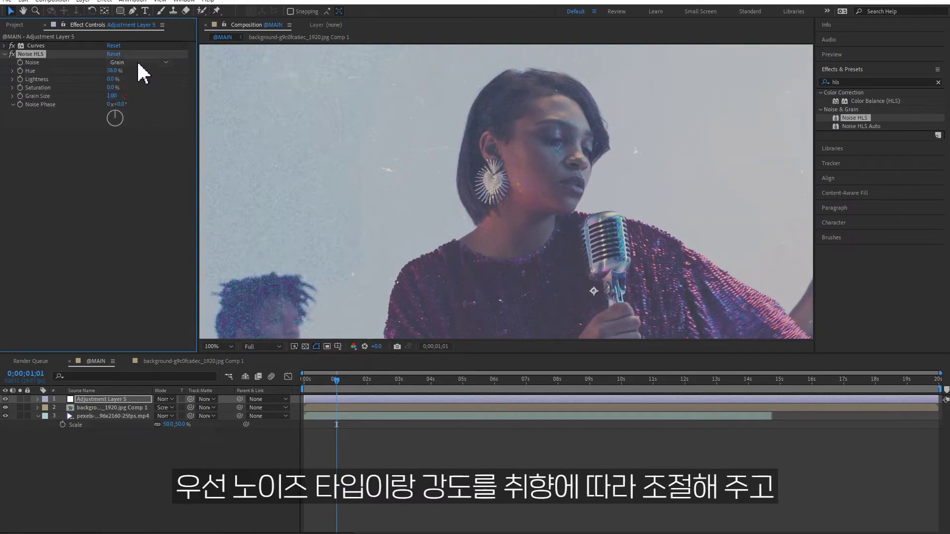
left_click(138, 62)
left_click(151, 85)
left_click(114, 71)
type("20")
left_click(106, 184)
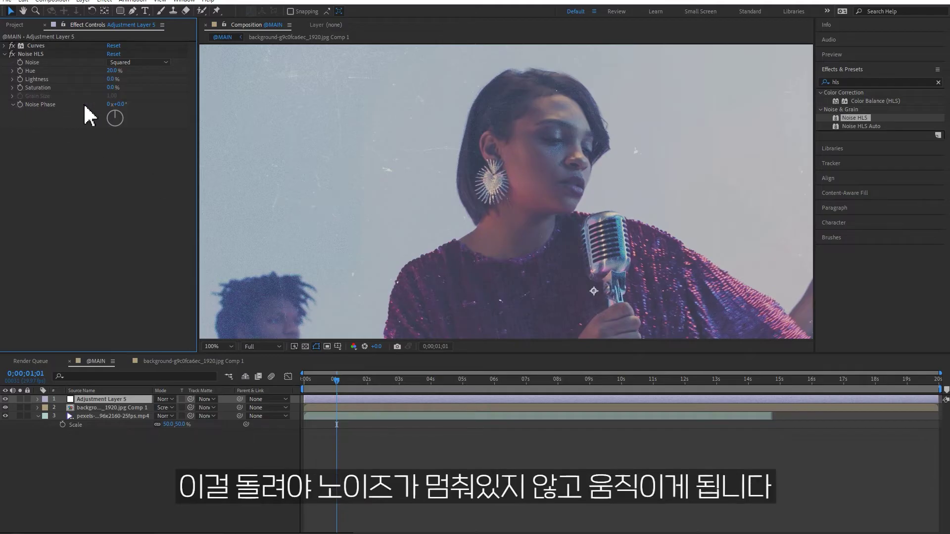
- Animate the Noise HLS Noise Phase with the expression time*1000 and preview the moving noise
left_click(19, 105, "alt")
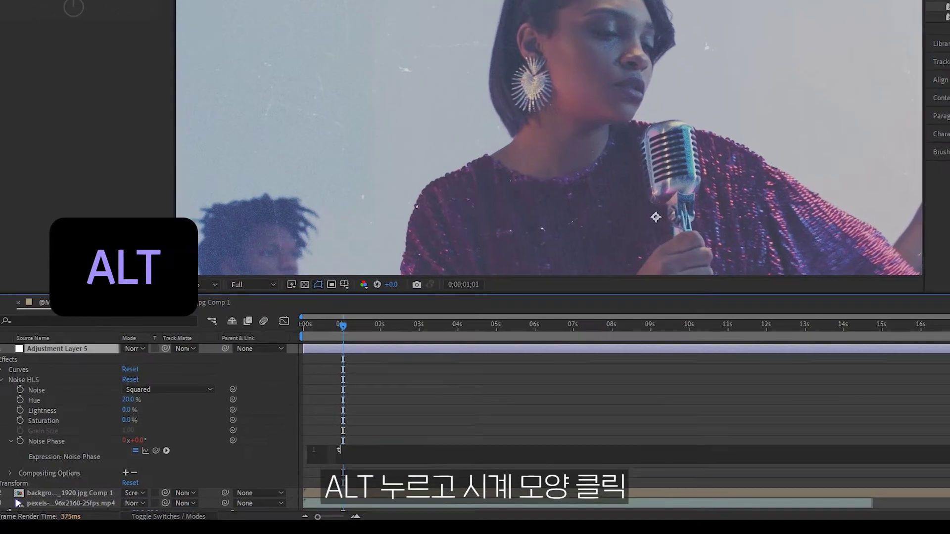
type("time")
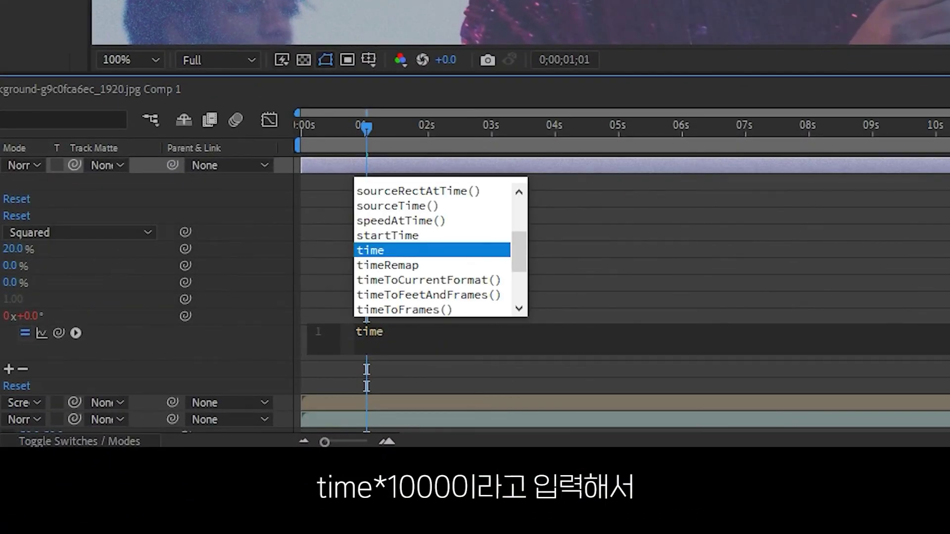
type("*")
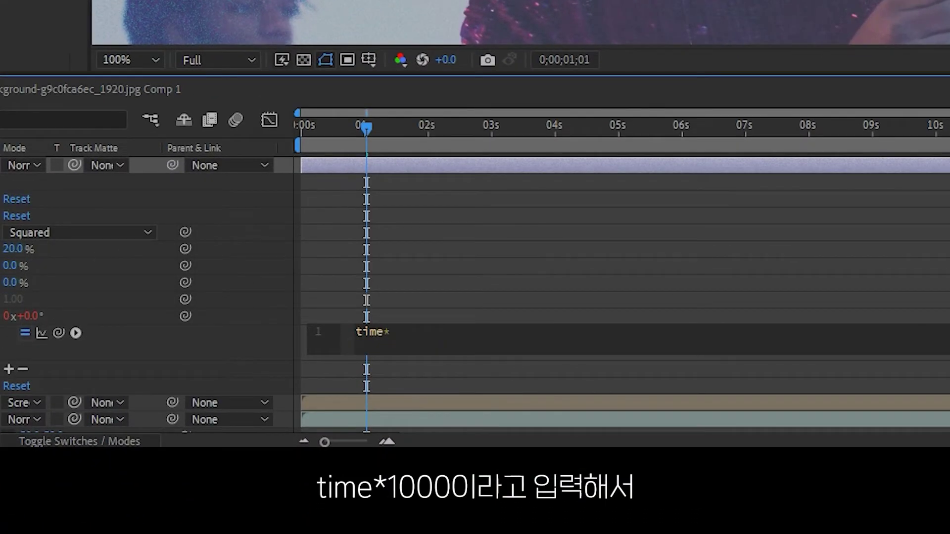
type("1000")
key("KP_Enter")
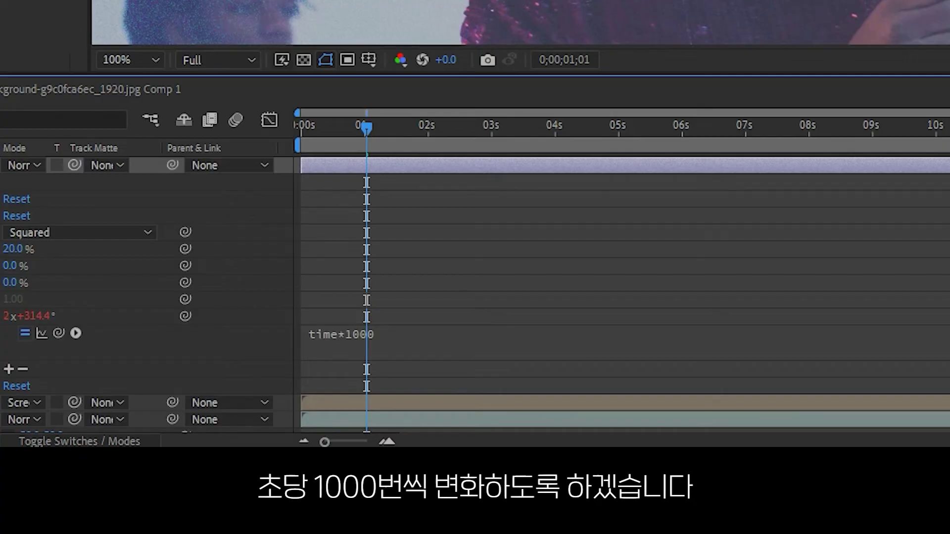
left_click(457, 247)
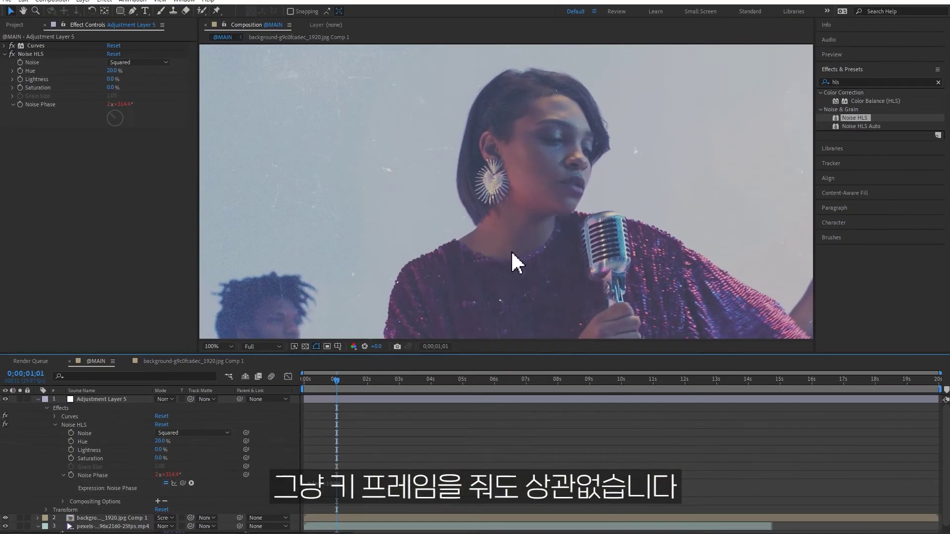
key("space")
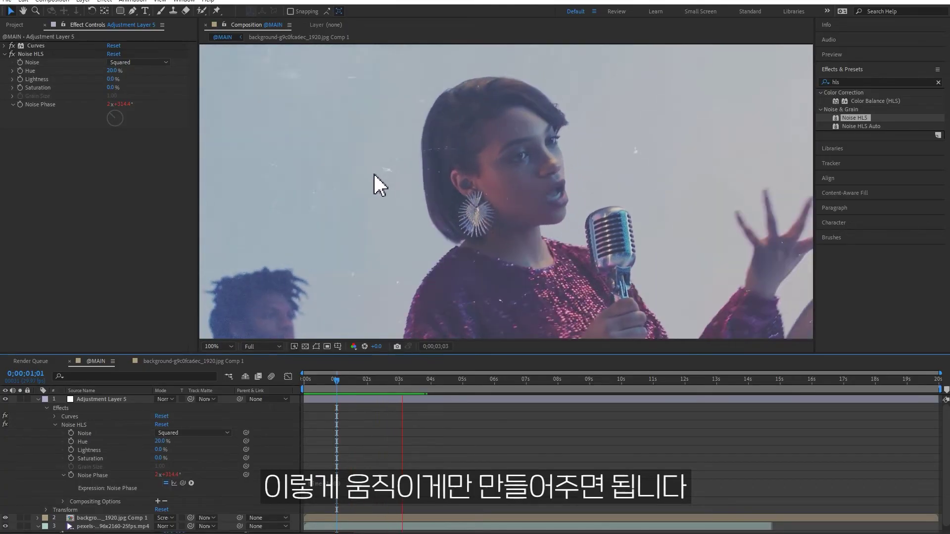
key("space")
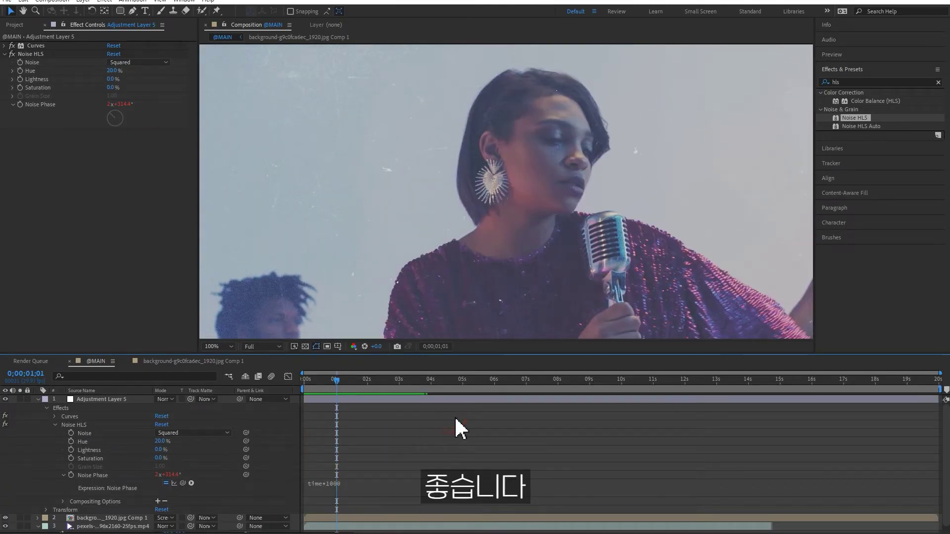
- Collapse the adjustment layer and Noise HLS properties, and apply the Exposure effect to the adjustment layer
key("u")
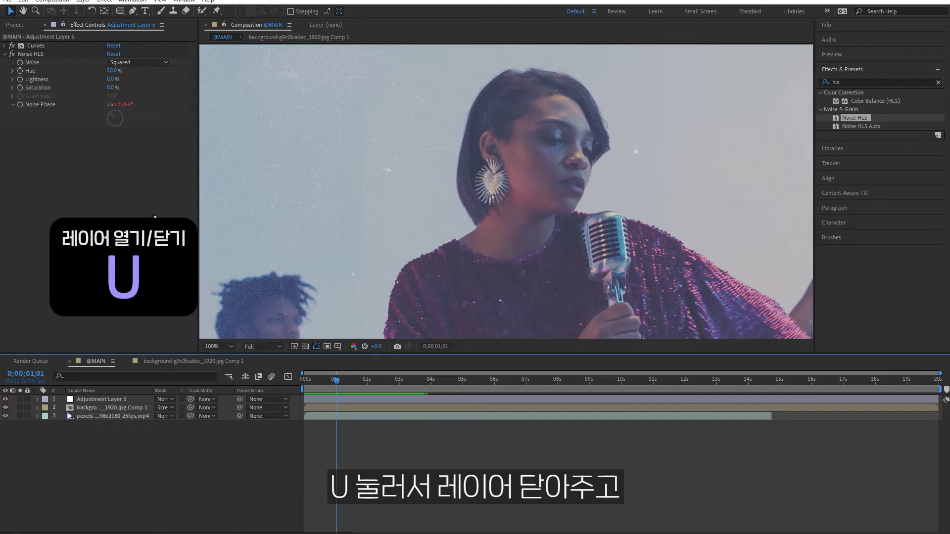
left_click(5, 54)
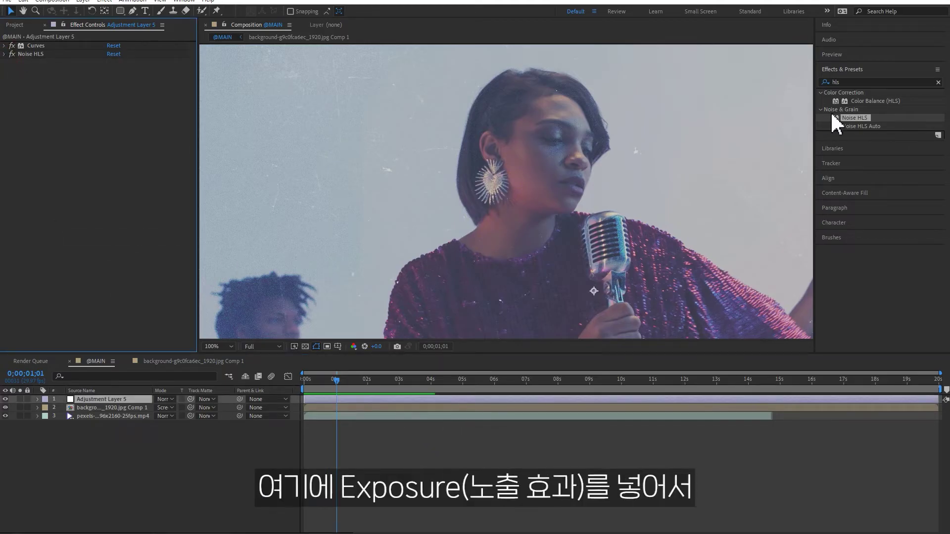
left_click(897, 82)
type("exp")
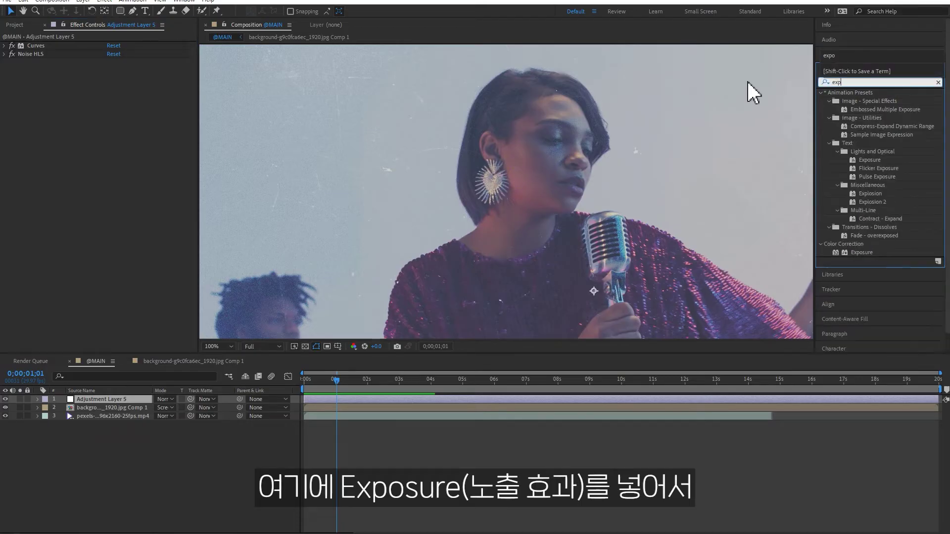
type("os")
double_click(861, 185)
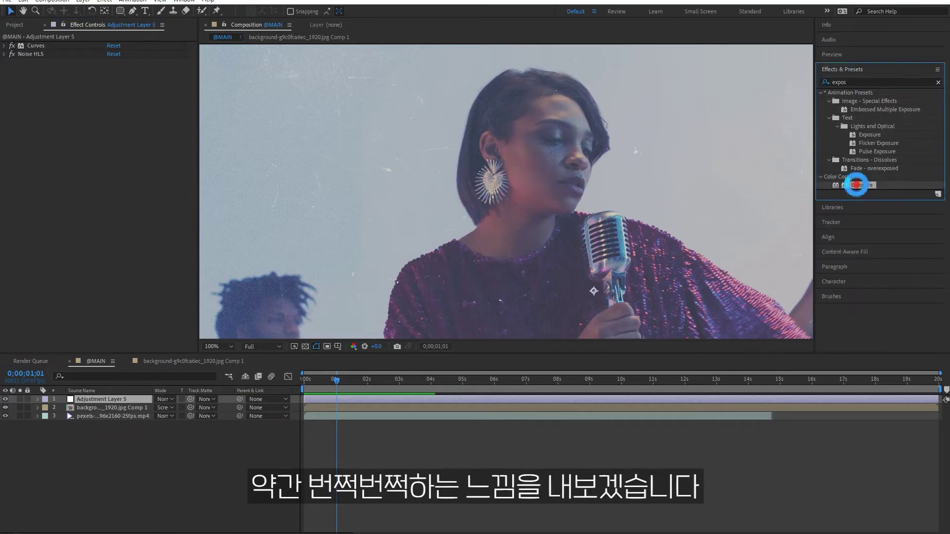
- Give the Master Exposure value the expression wiggle(20,0.2) and preview the flicker with the composition at 50% zoom
key("comma")
left_click_drag(601, 235, 585, 179)
mouse_move(117, 88)
left_mouse_down()
mouse_move(145, 88)
mouse_move(109, 87)
mouse_move(128, 88)
mouse_move(117, 89)
left_mouse_up()
left_click(29, 88, "alt")
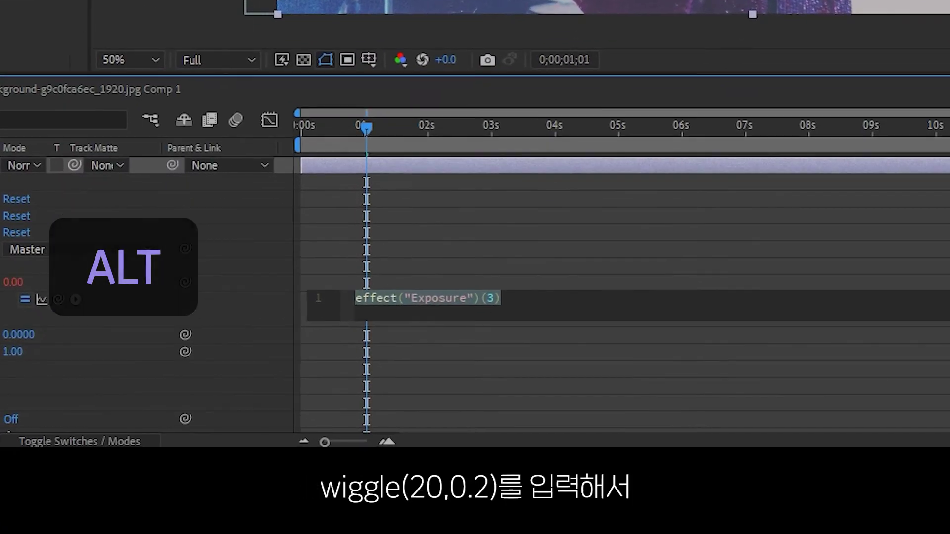
type("wiggle")
key("Return")
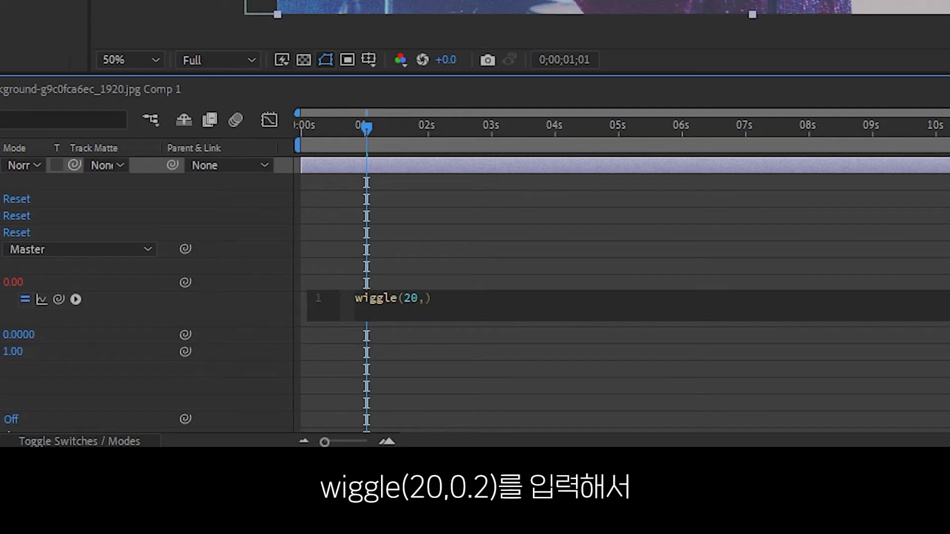
type("20,0.2")
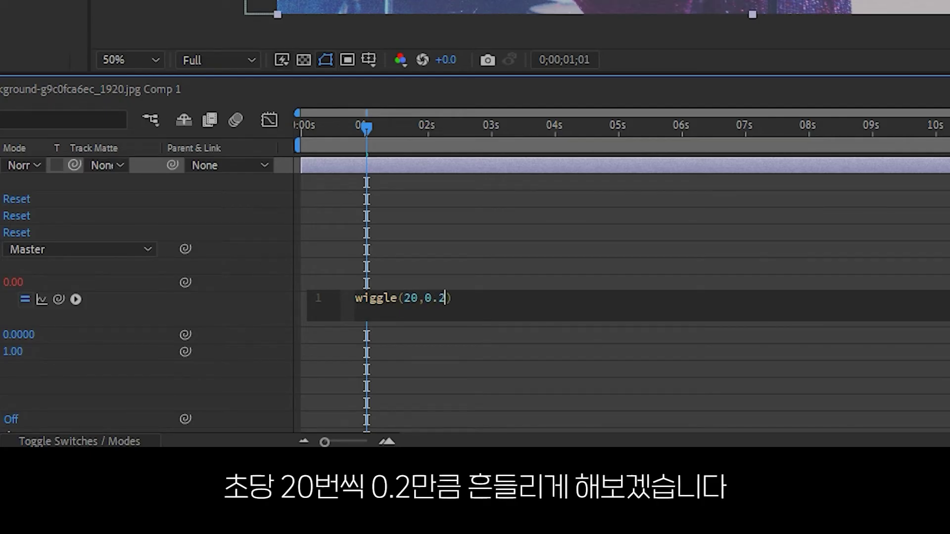
key("KP_Enter")
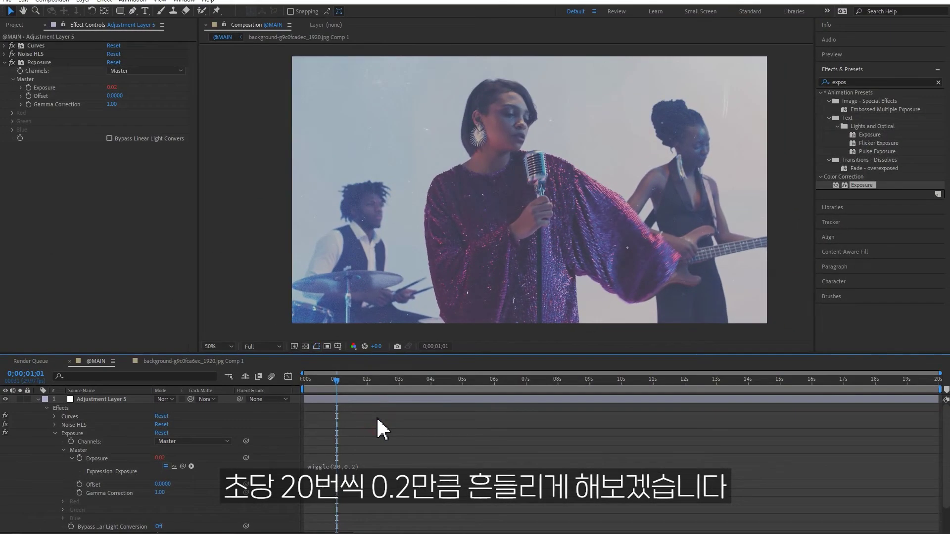
key("space")
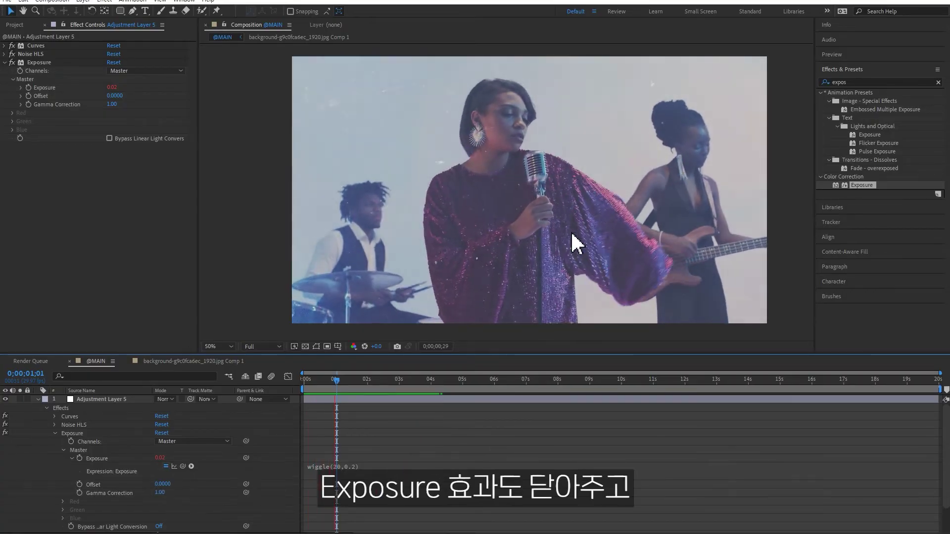
key("space")
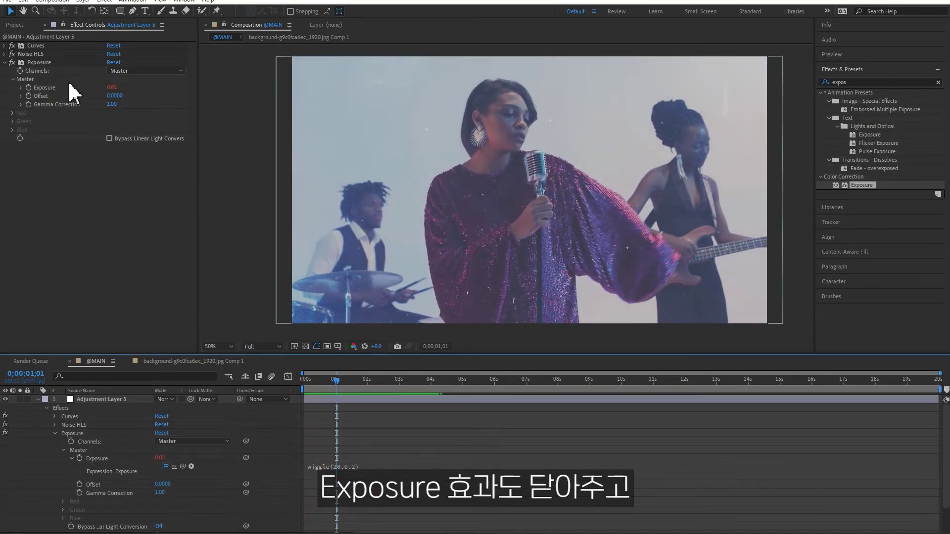
- Apply the Tint effect below Exposure on the adjustment layer and lower its Amount to Tint for partial desaturation
left_click(5, 63)
left_click(885, 82)
type("tint")
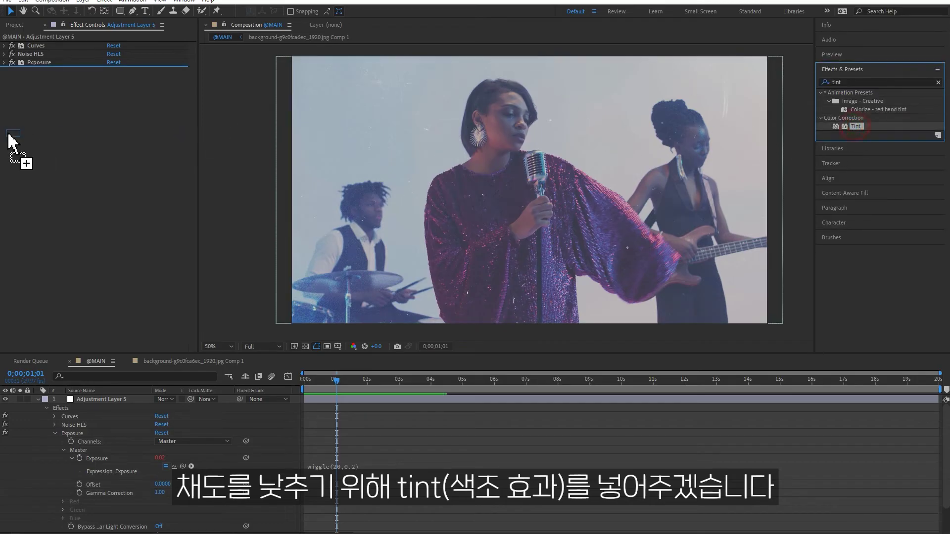
left_click_drag(74, 131, 77, 129)
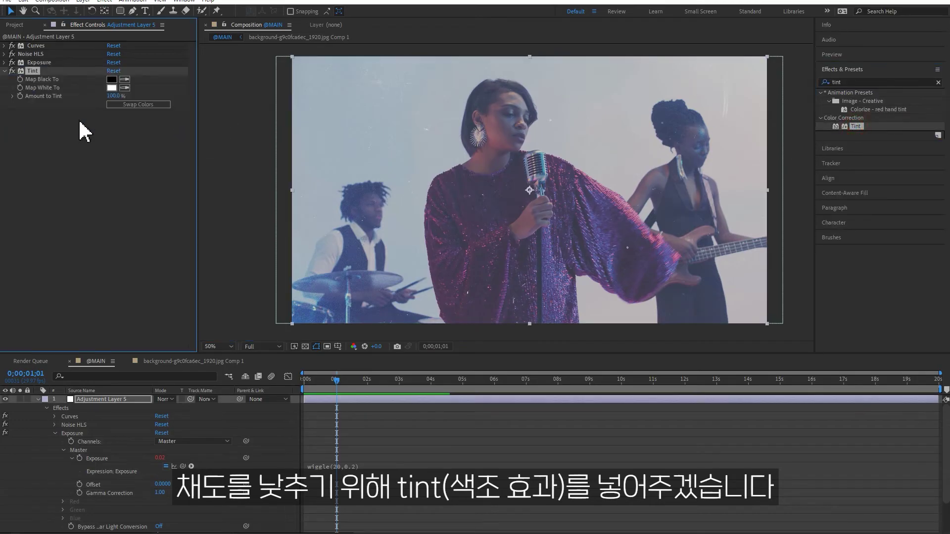
left_click(117, 97)
left_click(131, 152)
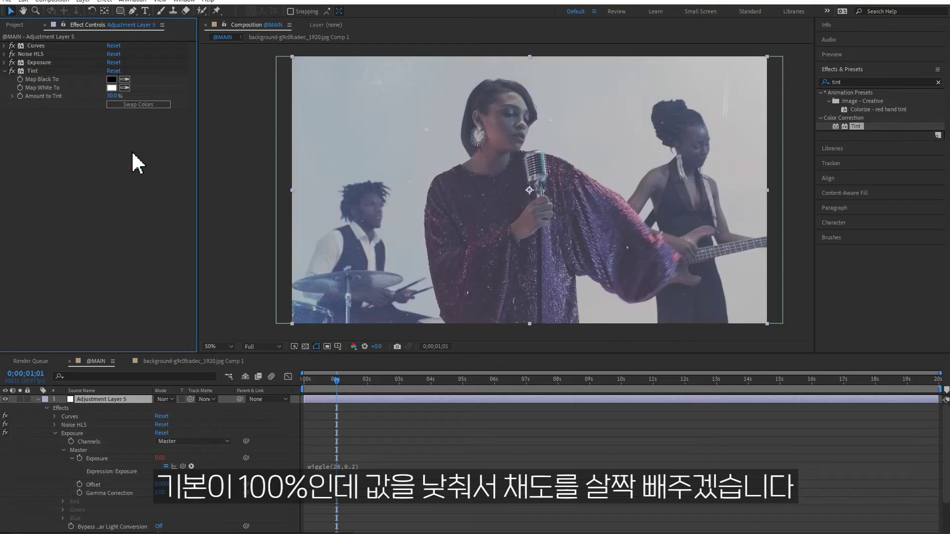
left_click(11, 71)
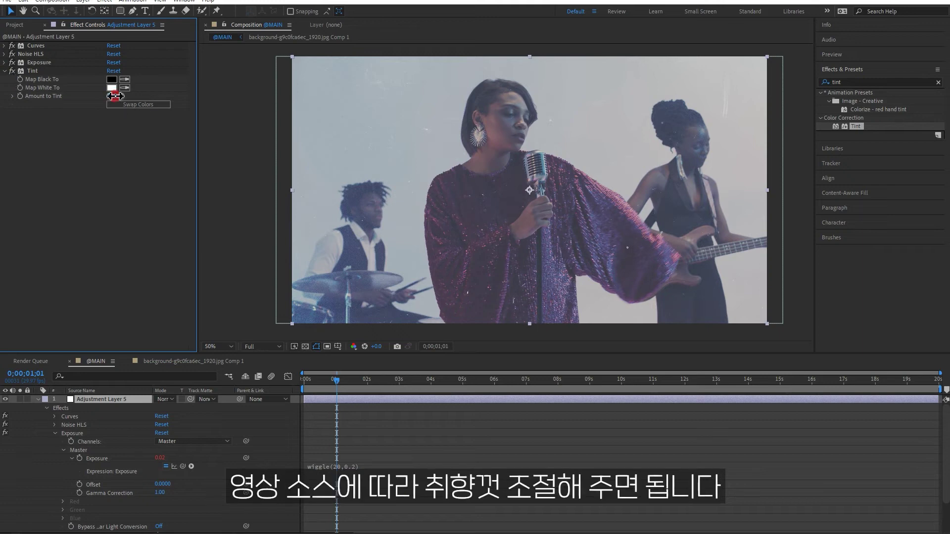
left_click(5, 71)
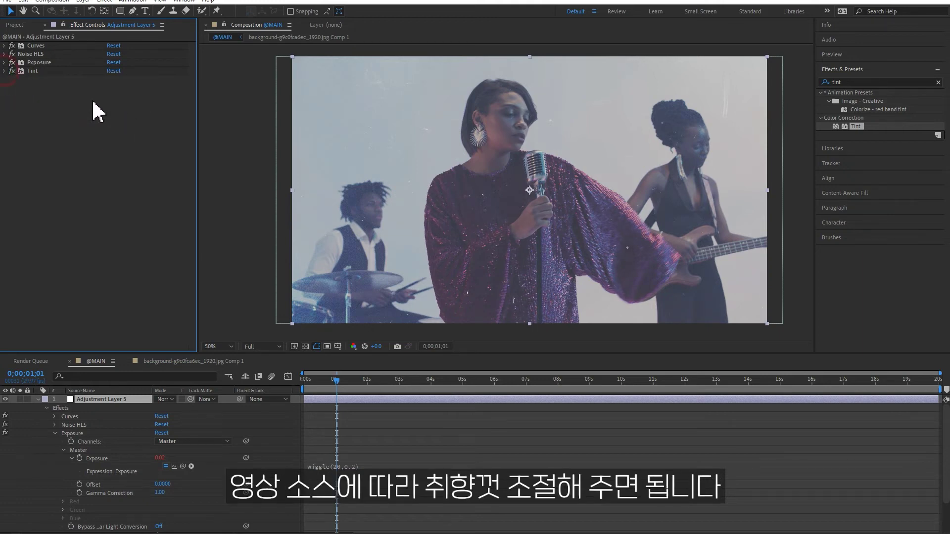
- Apply Fast Box Blur to the adjustment layer with Repeat Edge Pixels enabled and try a Blur Radius of 17
left_click(857, 81)
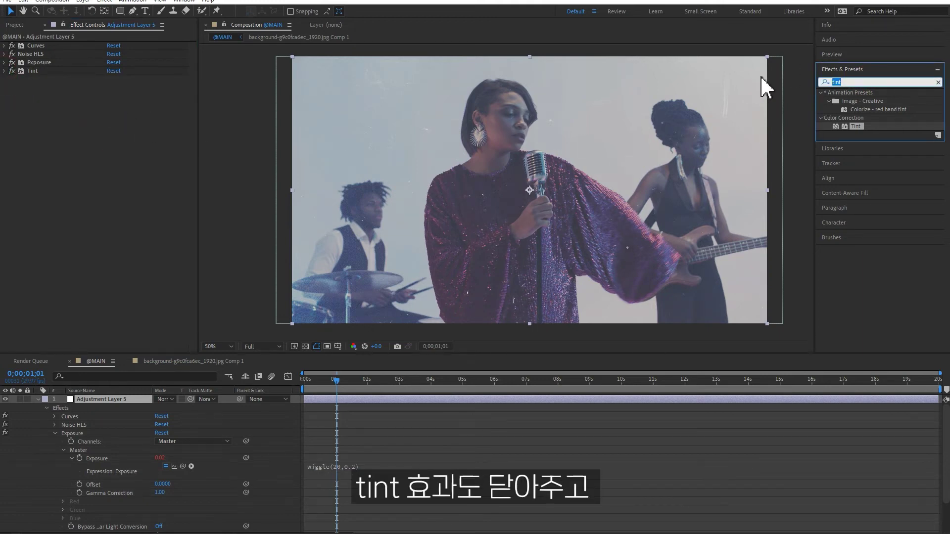
type("fast")
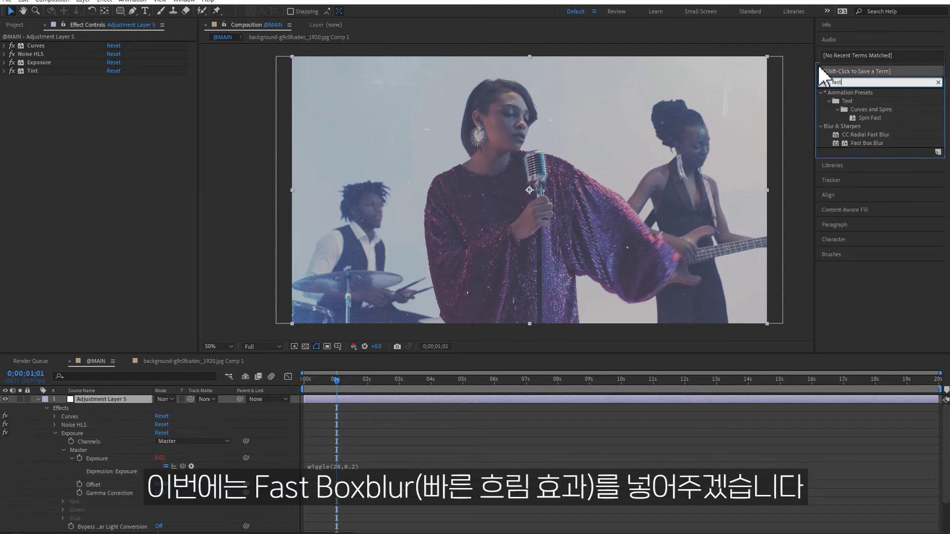
double_click(873, 143)
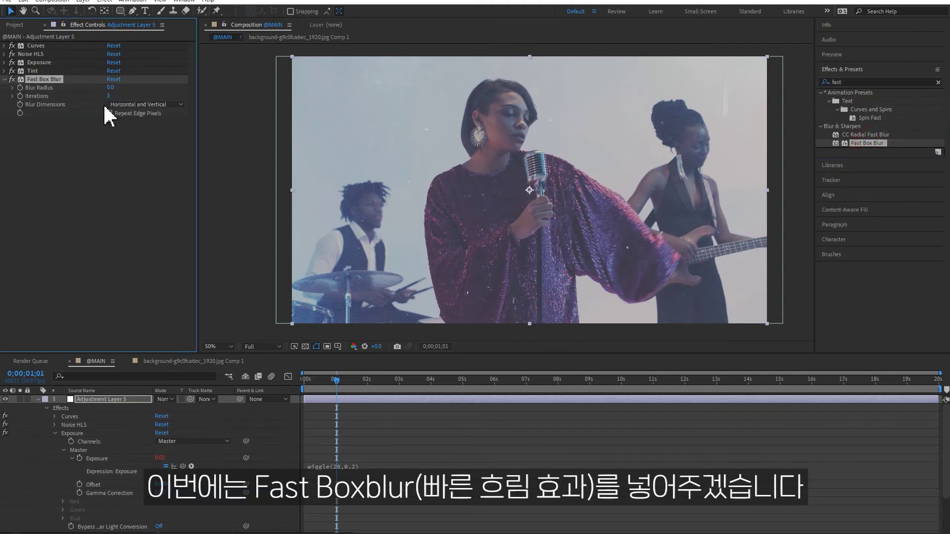
left_click_drag(119, 88, 127, 88)
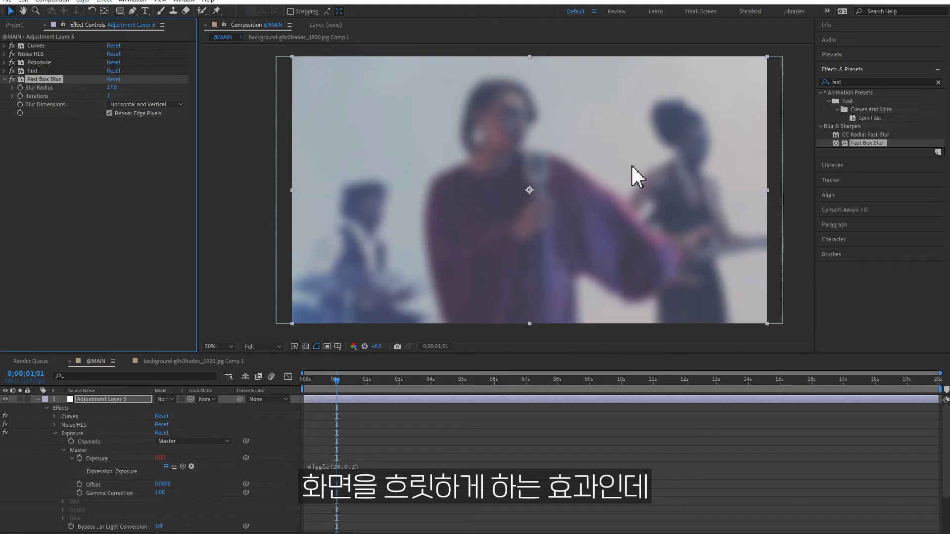
- Try a Blur Radius of 2 on Fast Box Blur and return it to 0
left_click(111, 89)
type("2")
key("Return")
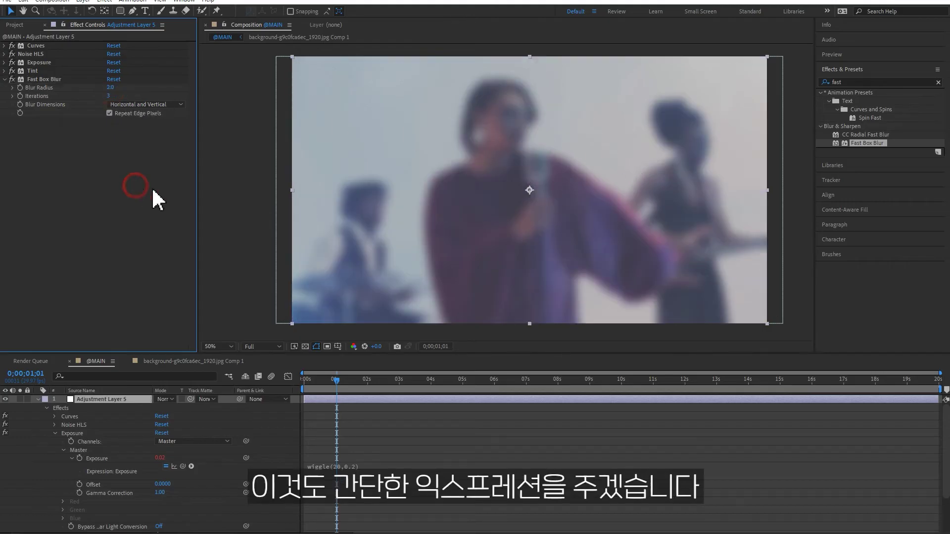
left_click(111, 87)
type("0")
key("Return")
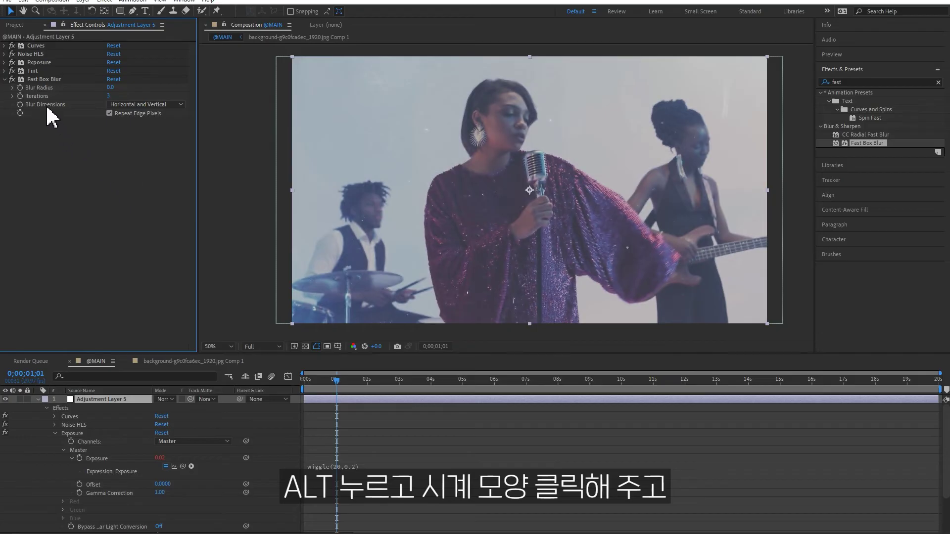
- Give the Fast Box Blur radius the expression wiggle(20,2) and preview the focus wobble
left_click(21, 88, "alt")
type("wiggle(")
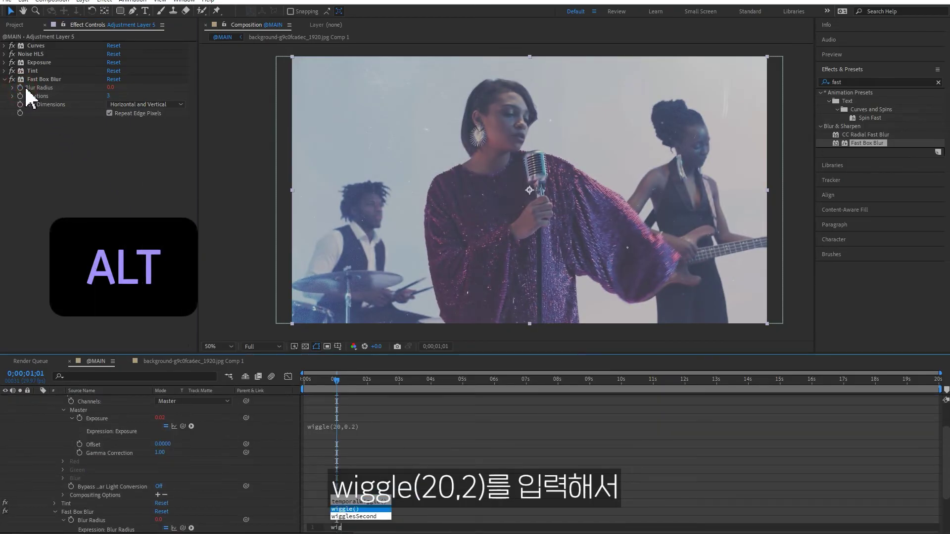
type("20,2")
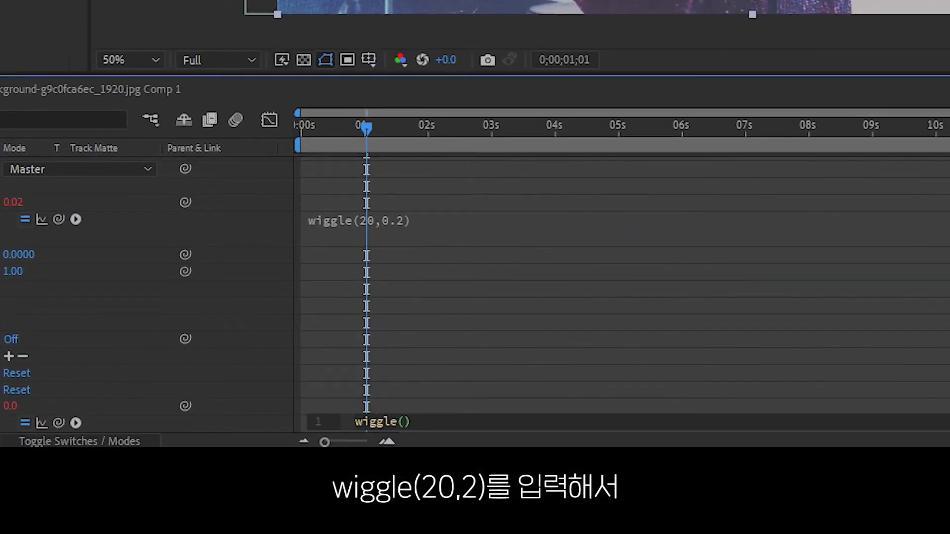
key("KP_Enter")
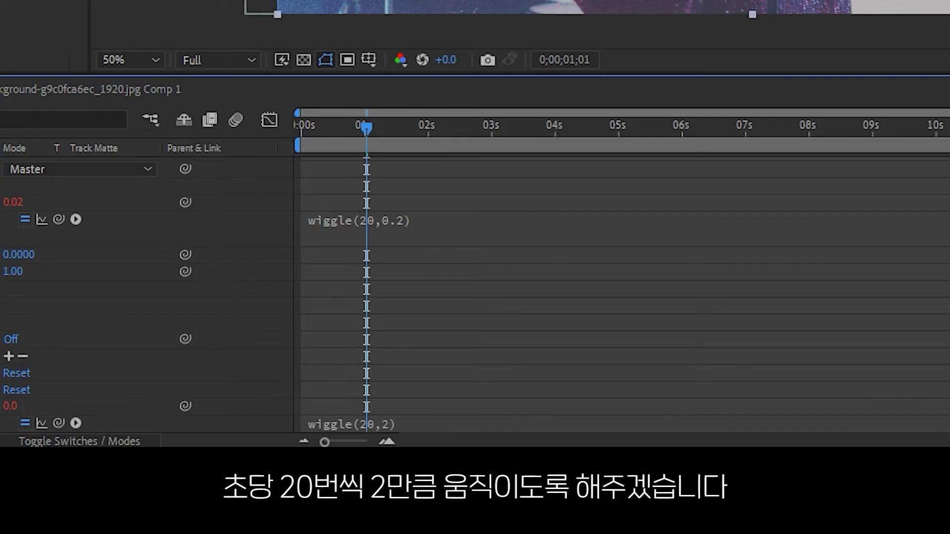
key("space")
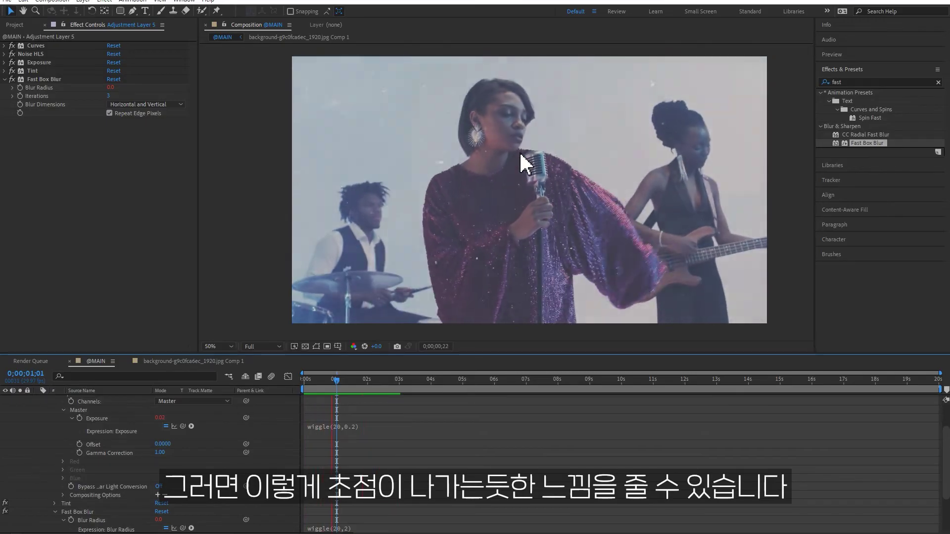
key("space")
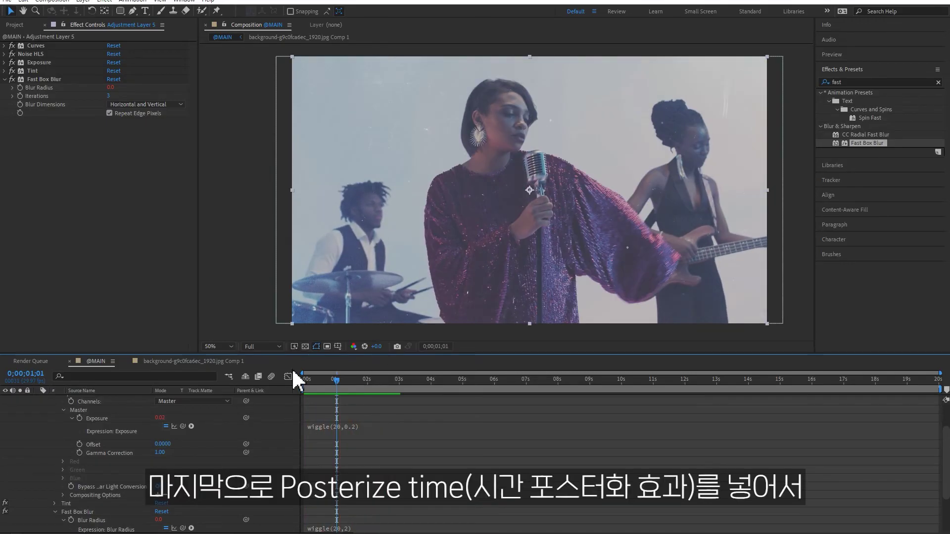
- Add the Posterize Time effect below Fast Box Blur on the adjustment layer, set its Frame Rate to 20 and preview the stutter
left_click(5, 79)
key("ctrl+5")
type("post")
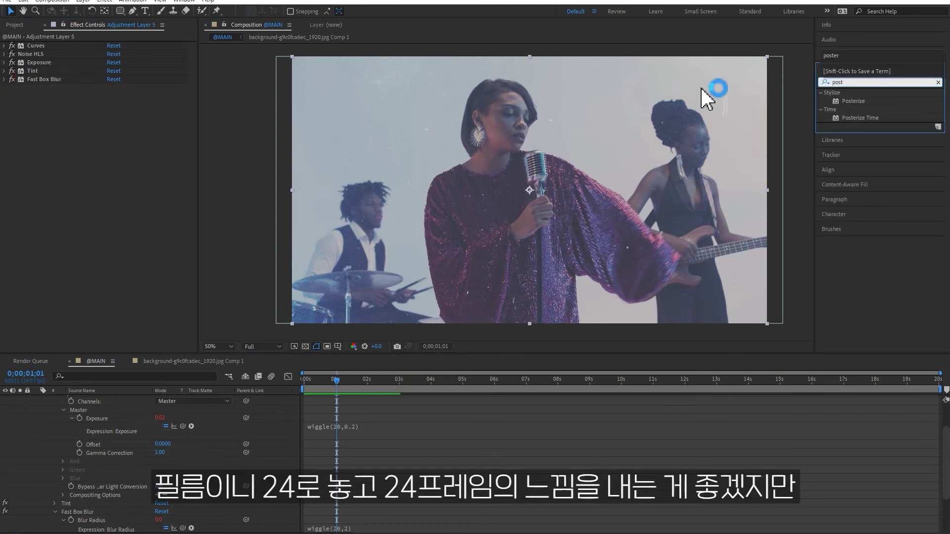
double_click(860, 117)
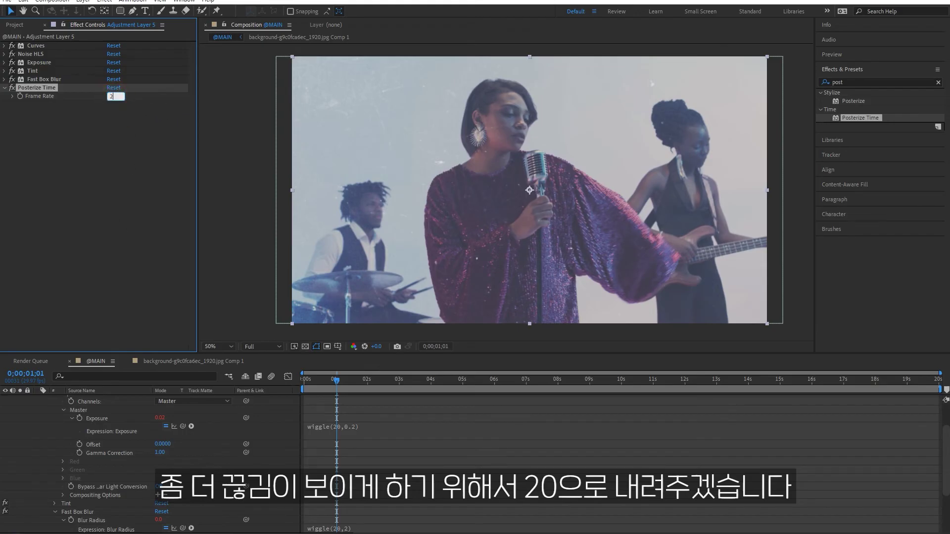
type("0")
key("Return")
key("space")
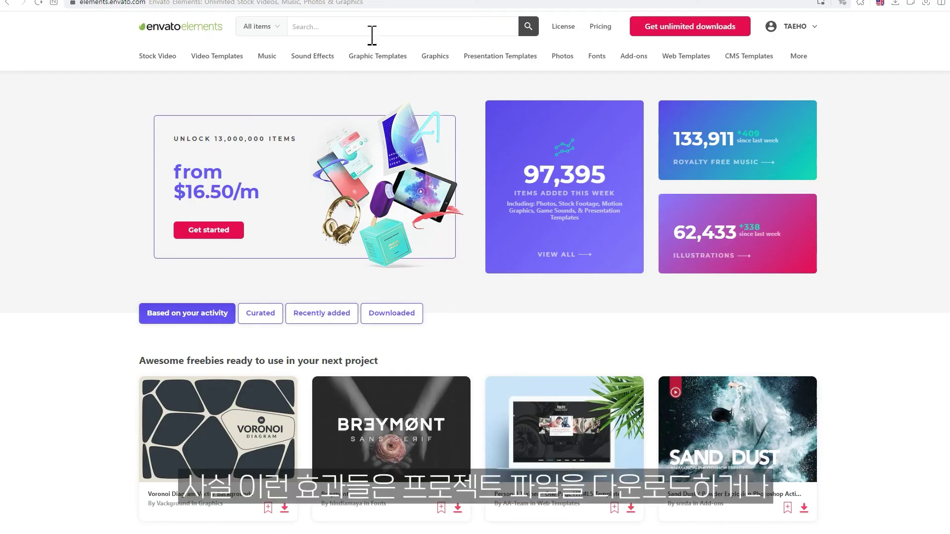
- Switch to Envato Elements in the browser, search for "film noise" and browse the full list of matching stock videos
type("film noise")
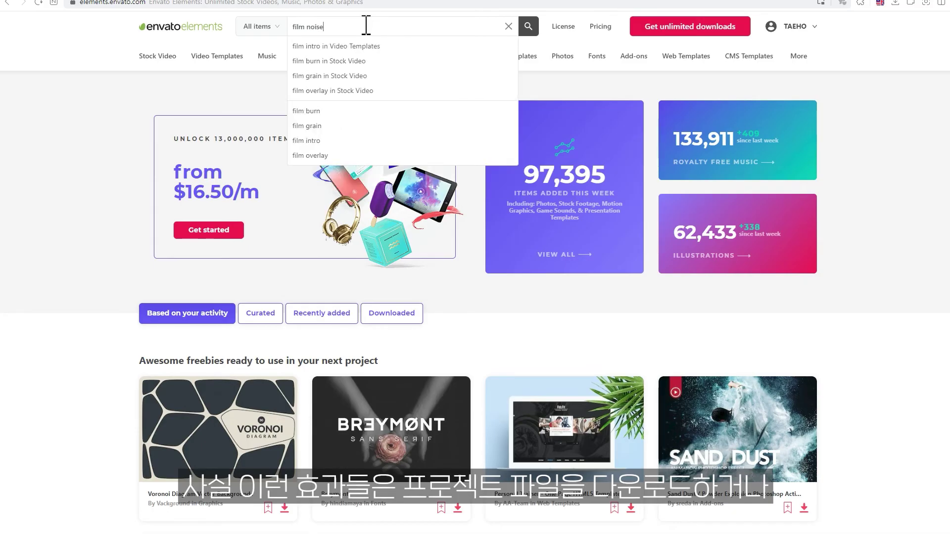
key("Return")
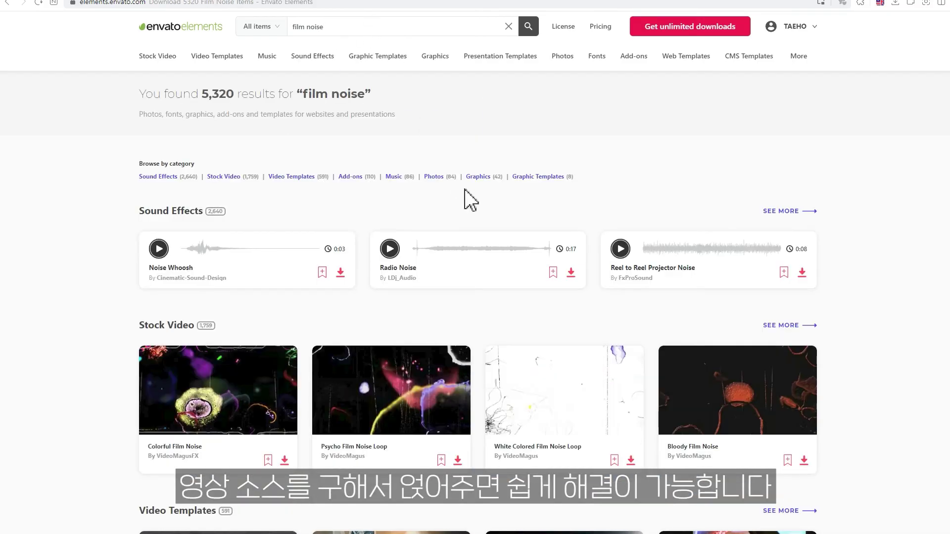
scroll(207, 264, "down", 2)
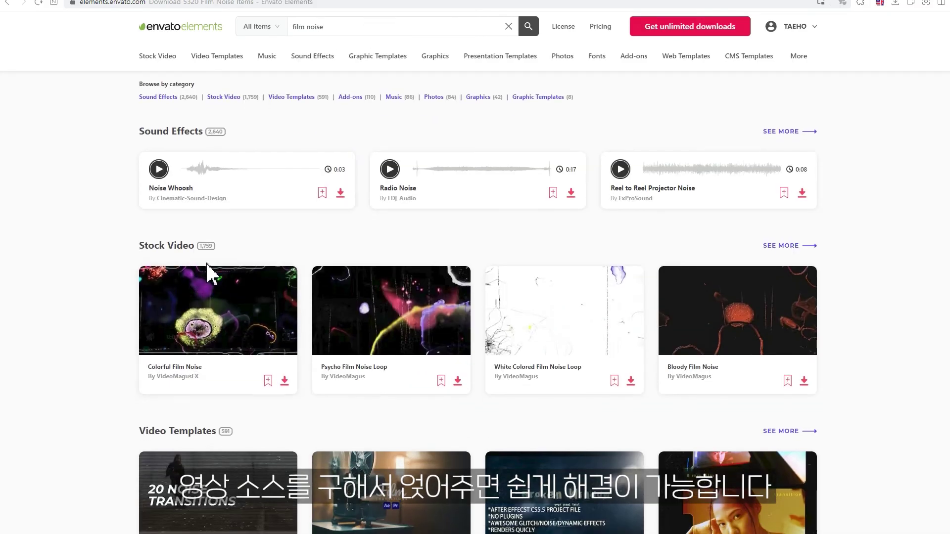
left_click(784, 246)
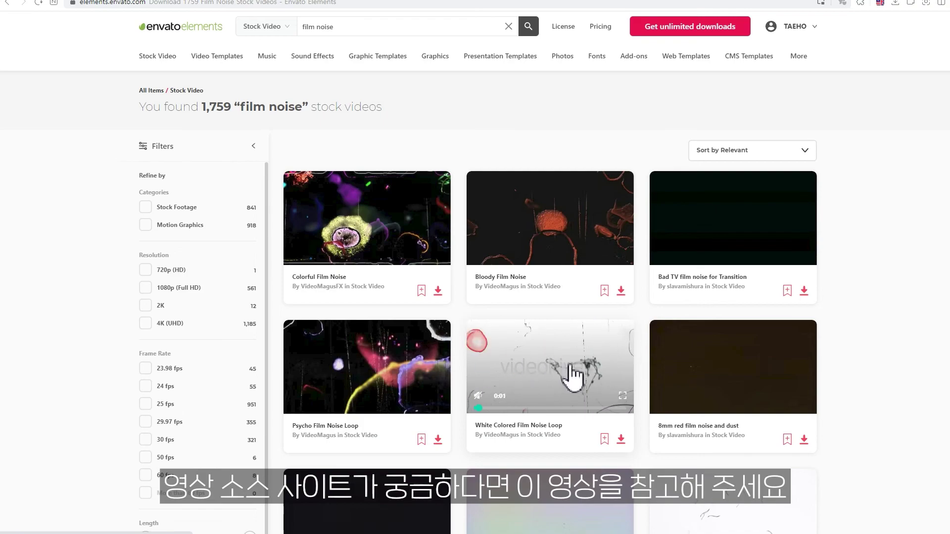
scroll(574, 376, "down", 5)
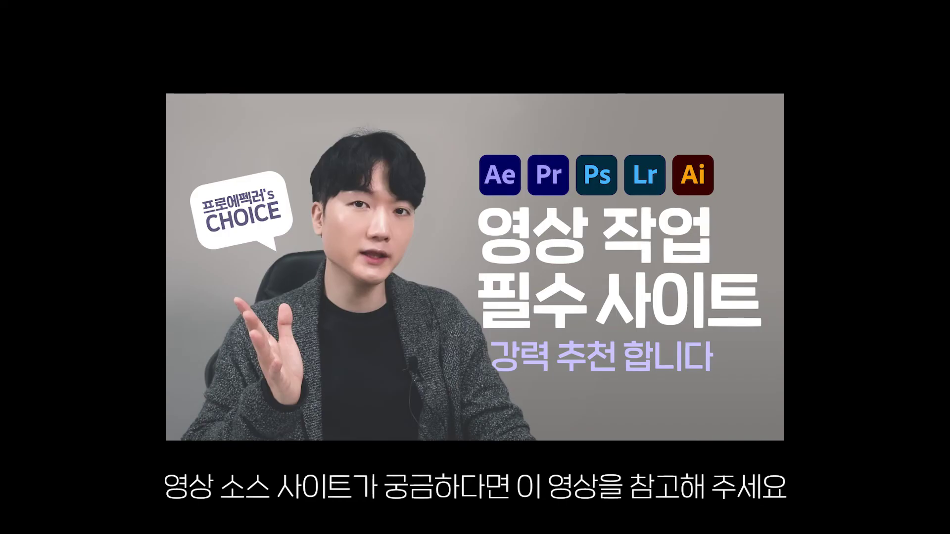